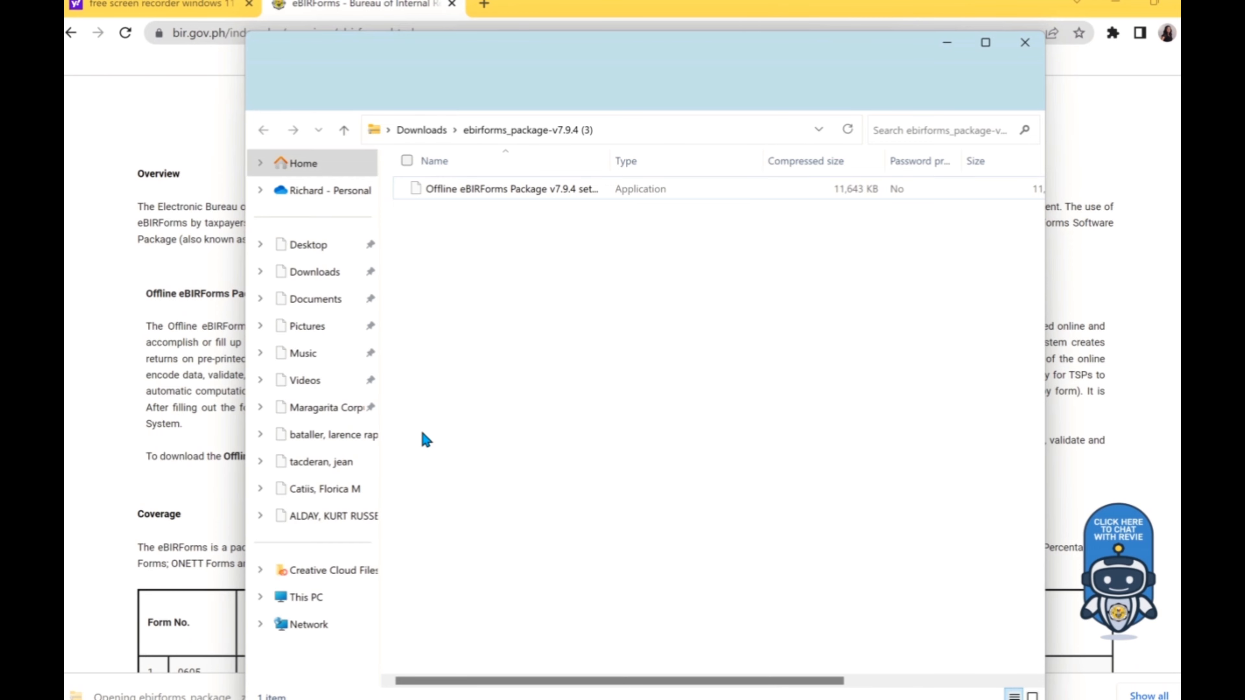
Step: Install eBIRForms v7.9.4 with default options into C:\eBIRForms, then close the package folder
double_click(492, 193)
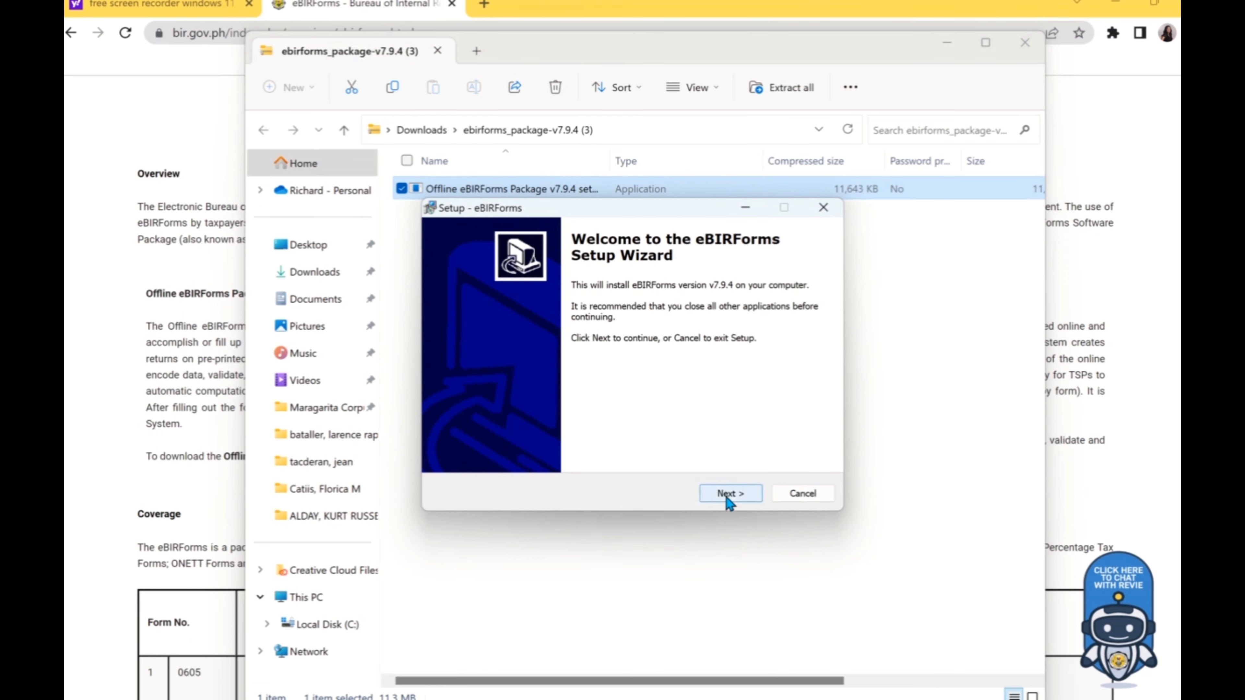
left_click(727, 495)
left_click(728, 496)
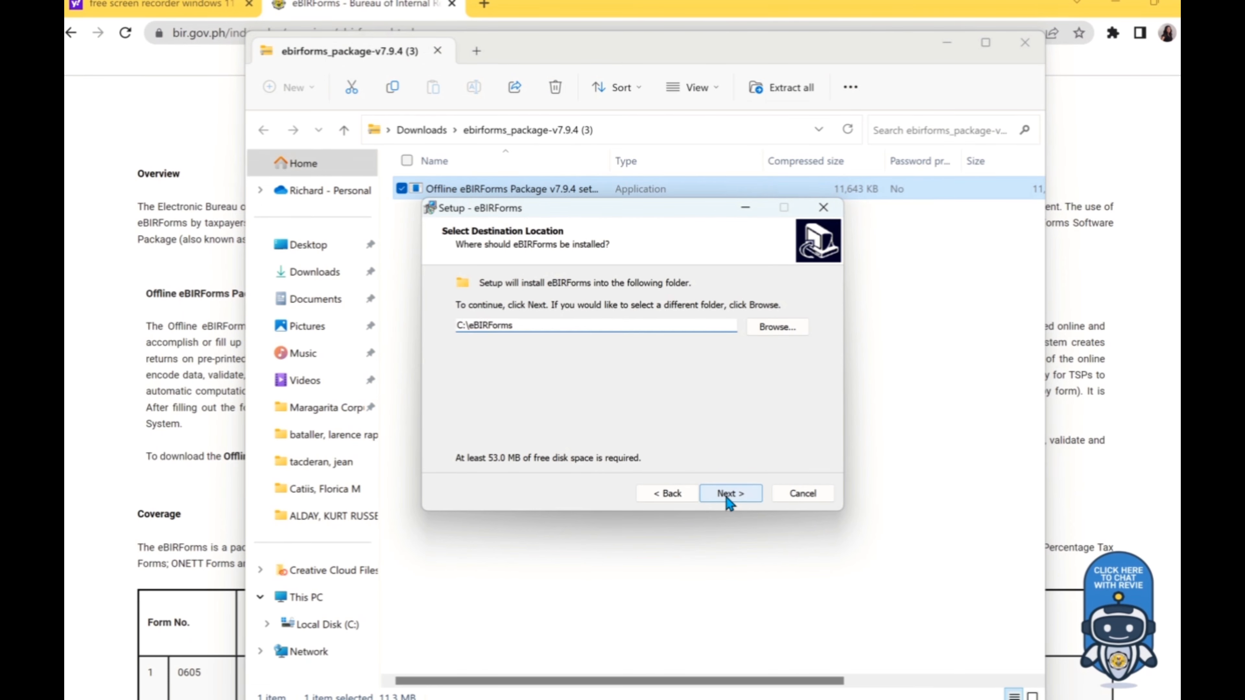
left_click(728, 495)
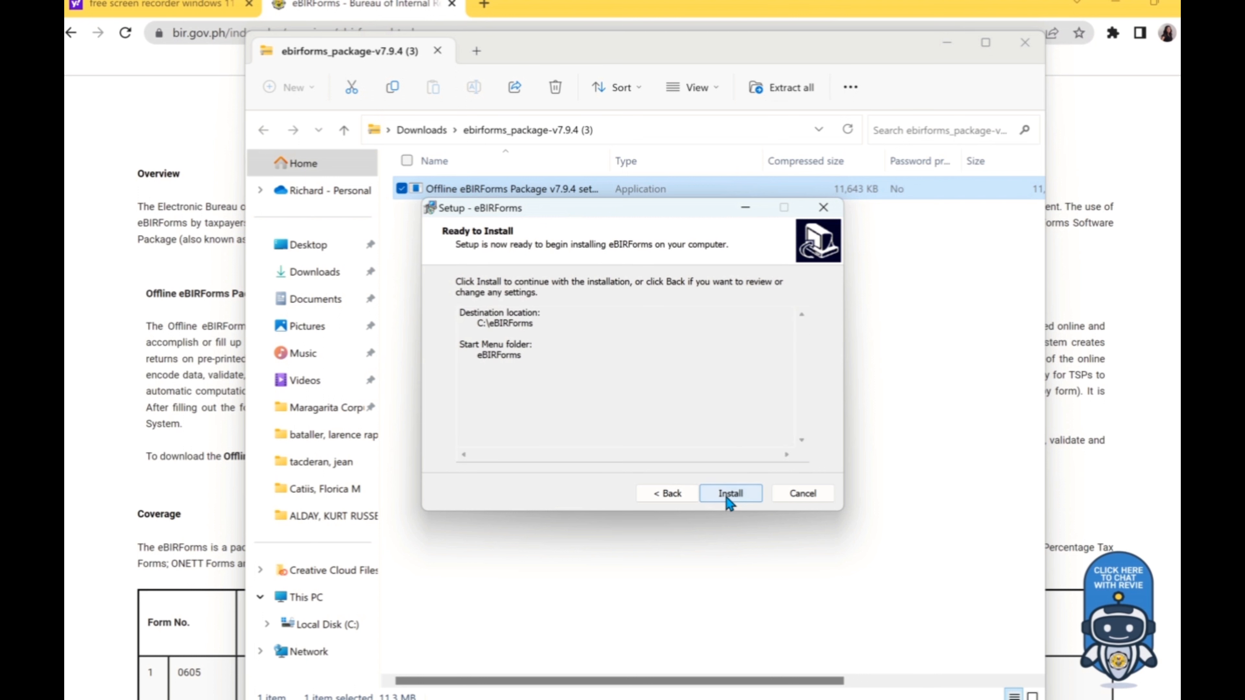
left_click(727, 497)
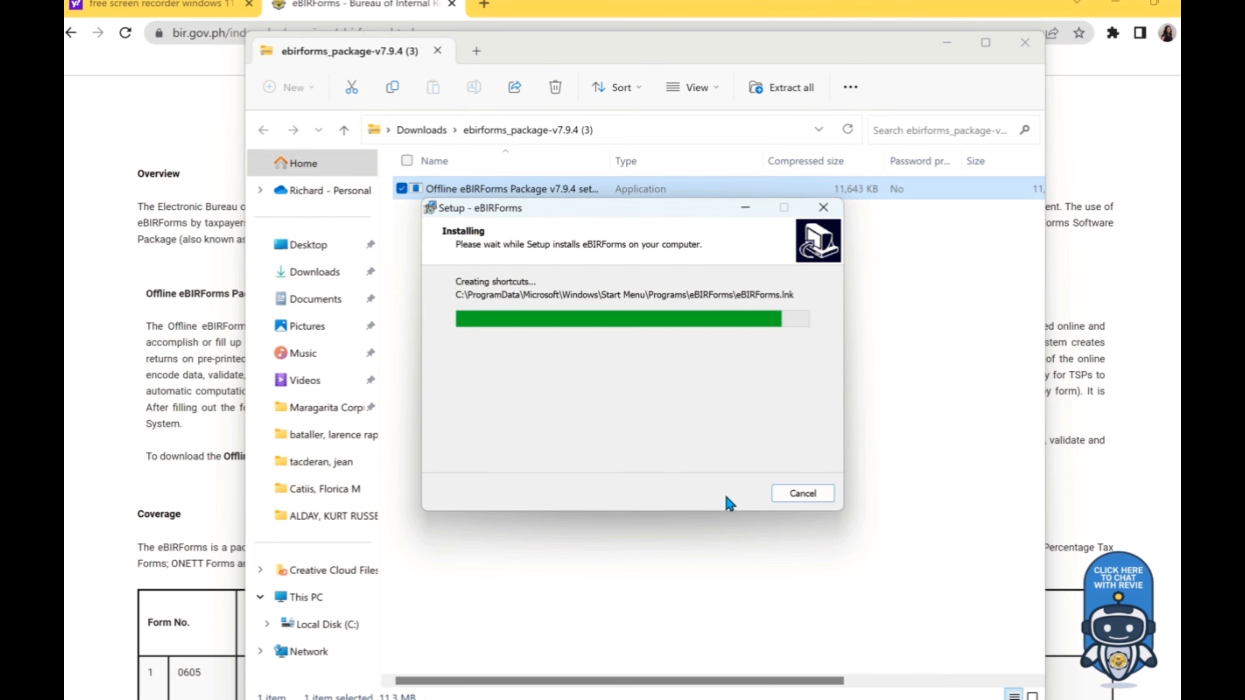
left_click(724, 493)
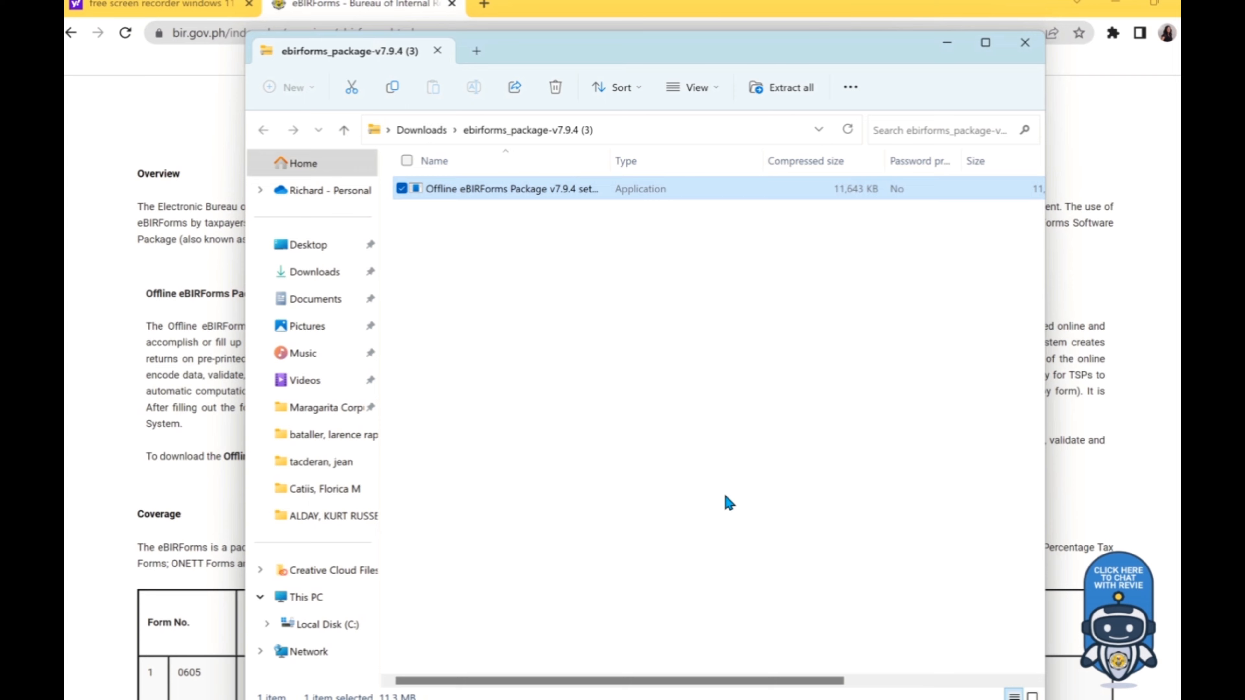
left_click(1025, 44)
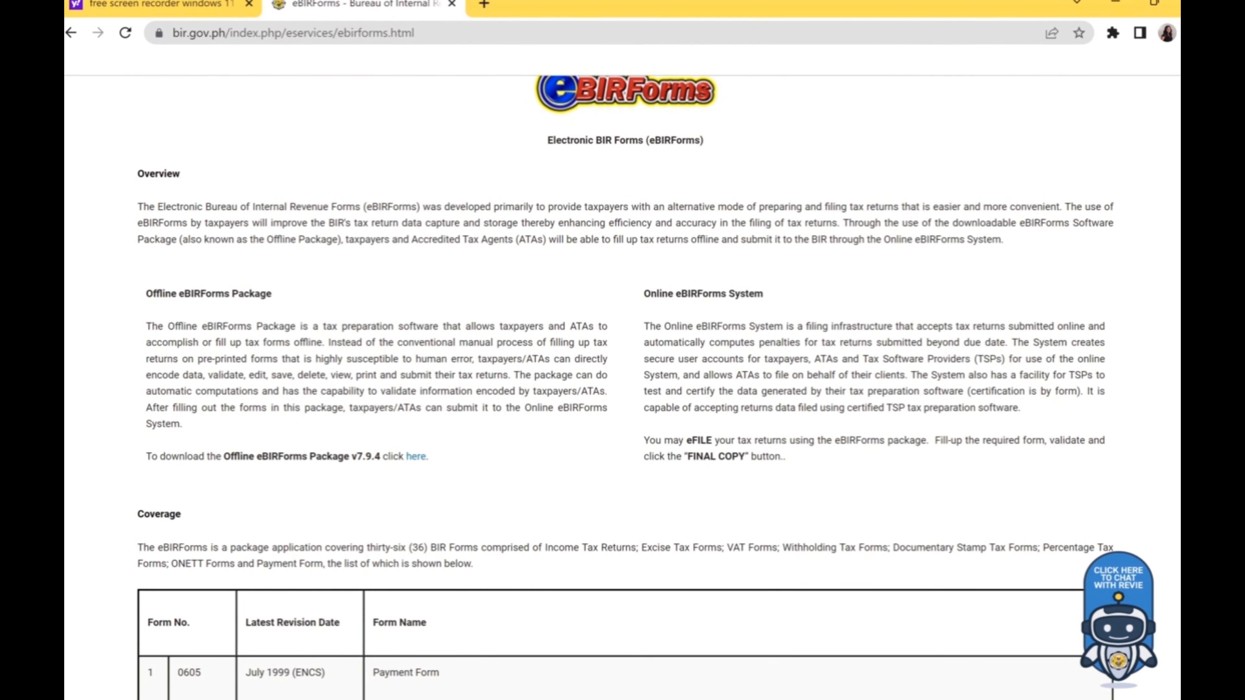
Step: Launch the installed eBIRForms app from Windows search using 'ebi'
key("super+s")
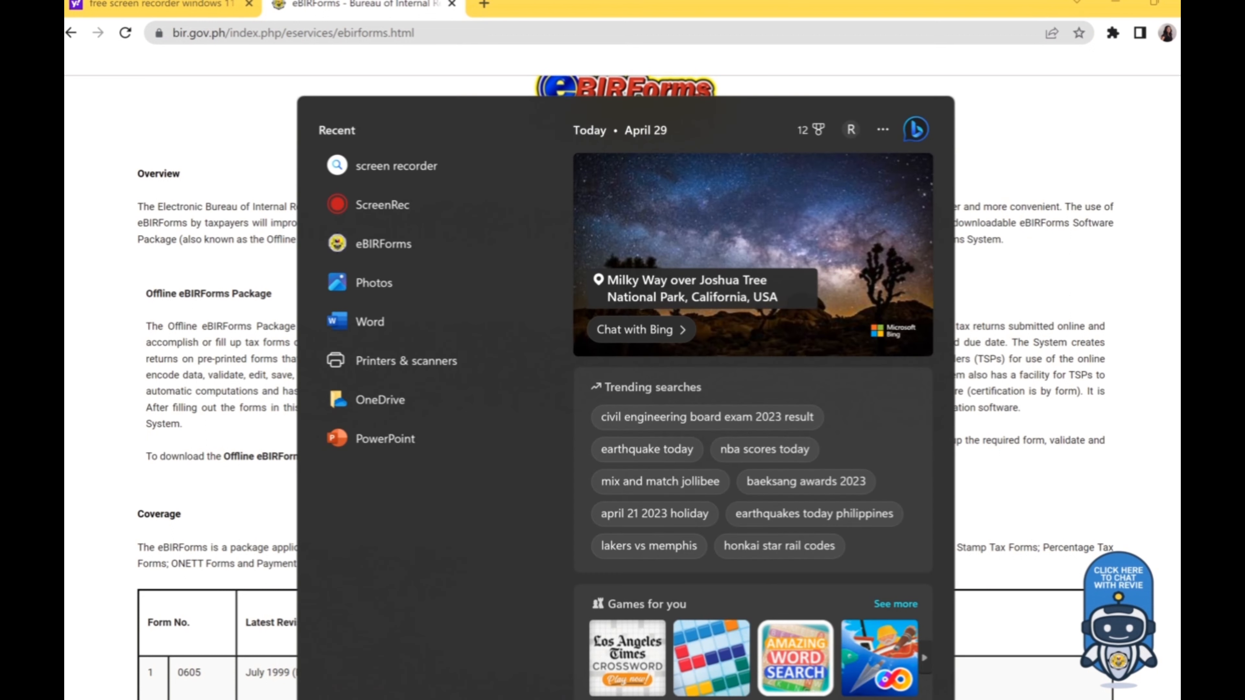
type("ebi")
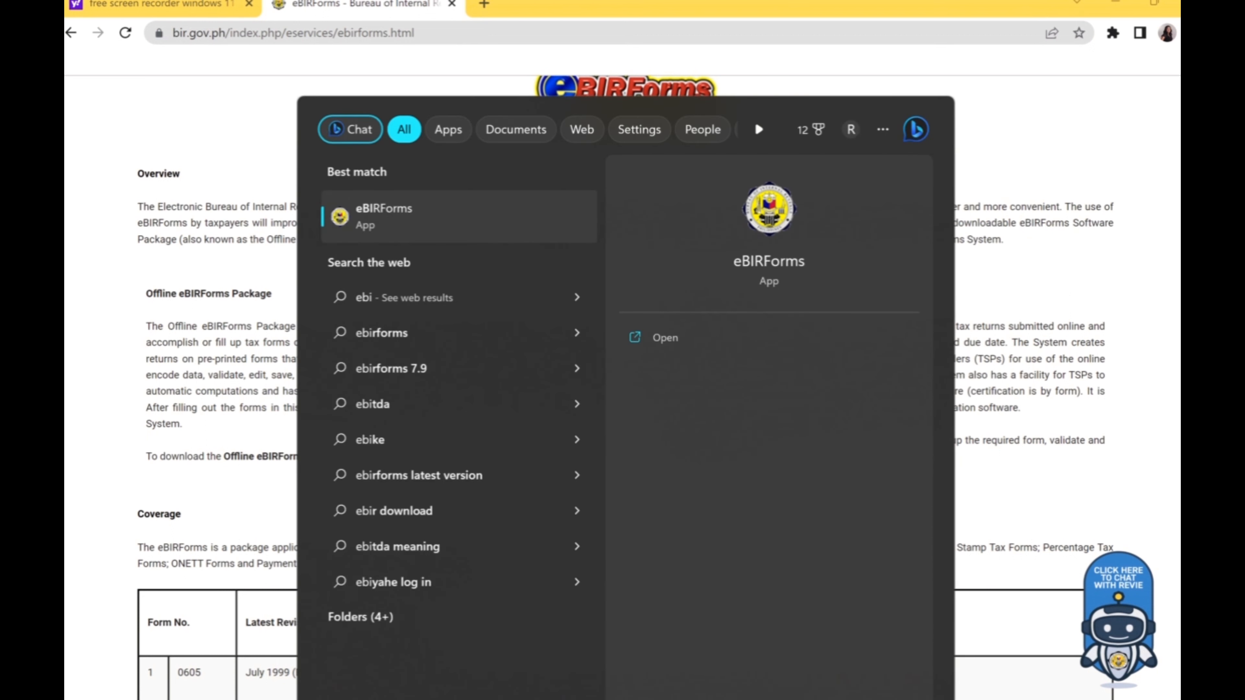
left_click(674, 338)
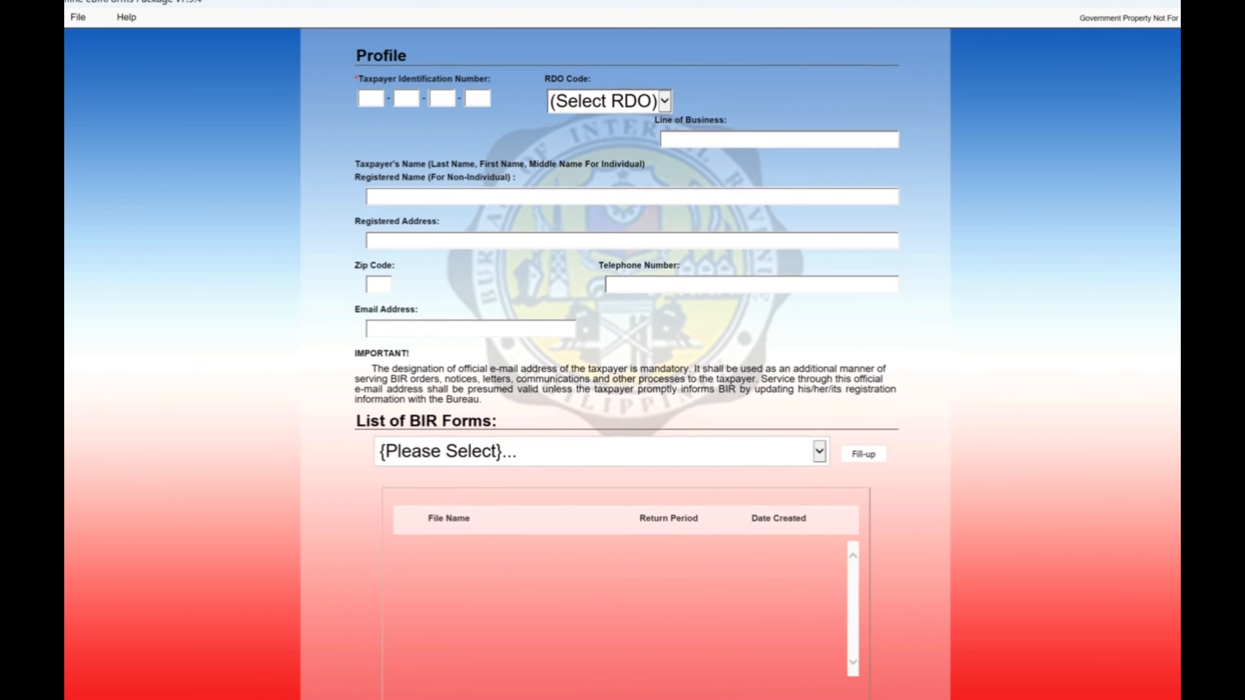
Step: Fill the taxpayer's TIN and branch code into the profile's TIN boxes
left_click(372, 98)
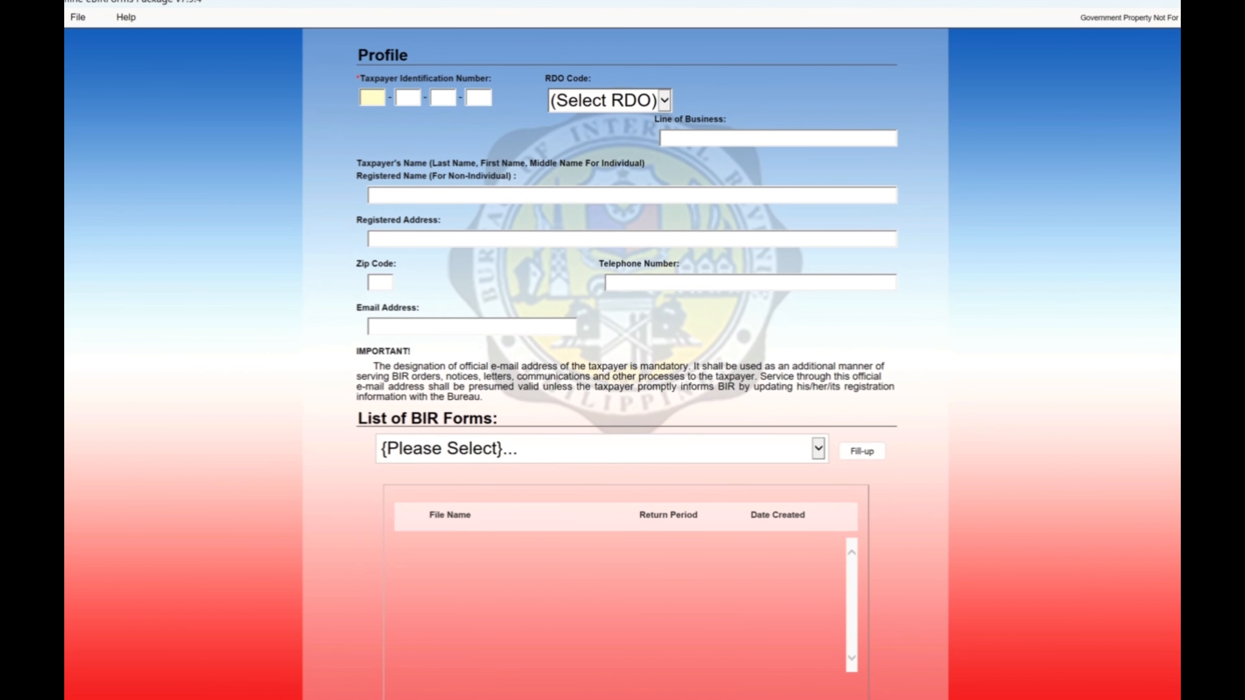
key("Tab")
key("Tab")
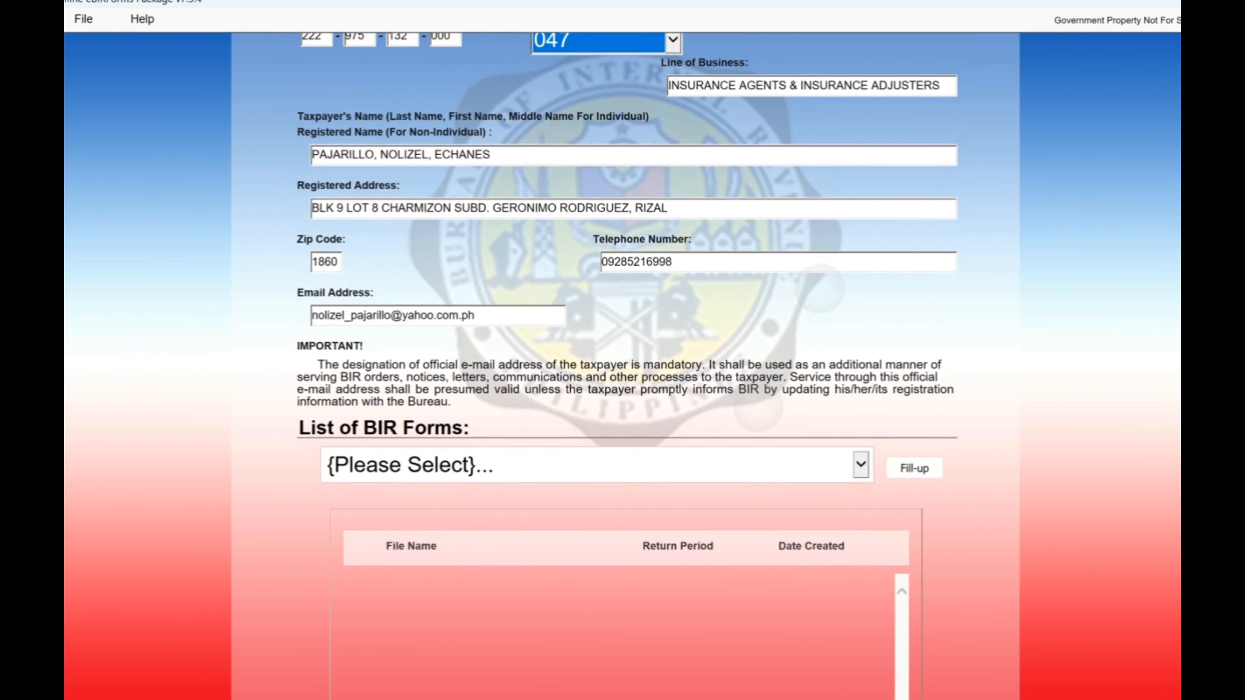
Step: Choose BIR Form 1701Qv2018 from the forms list, save the profile and open the form
left_click(861, 465)
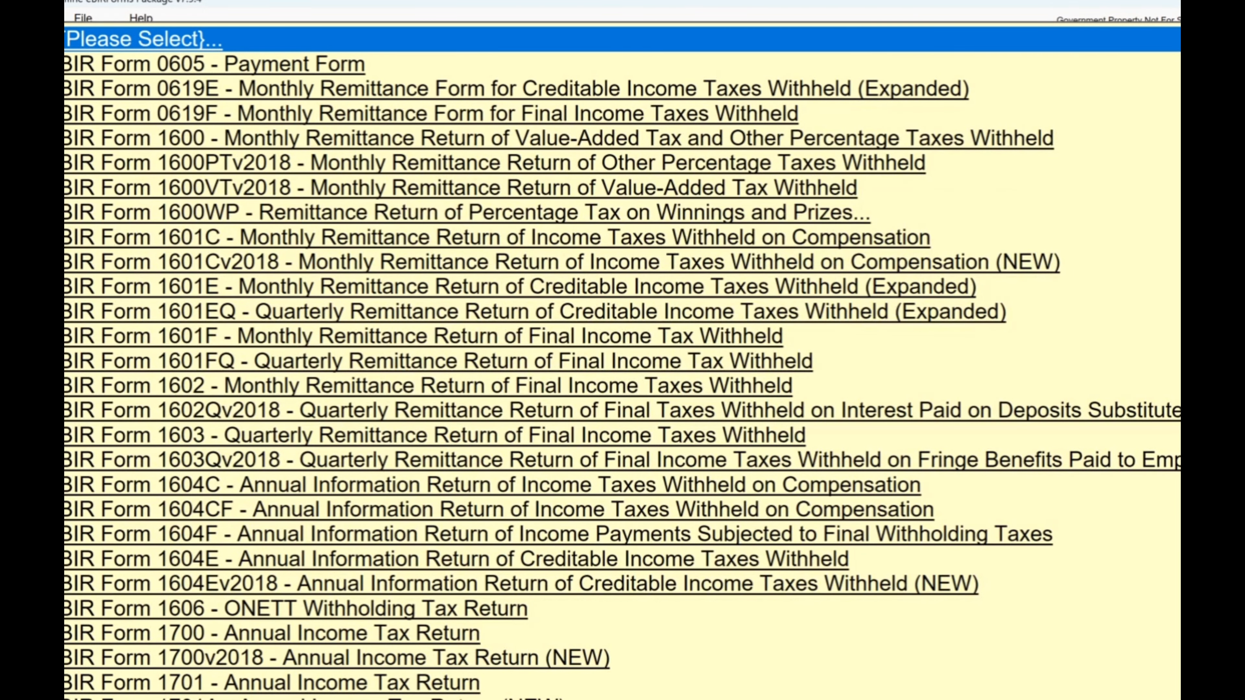
scroll(622, 360, "down", 4)
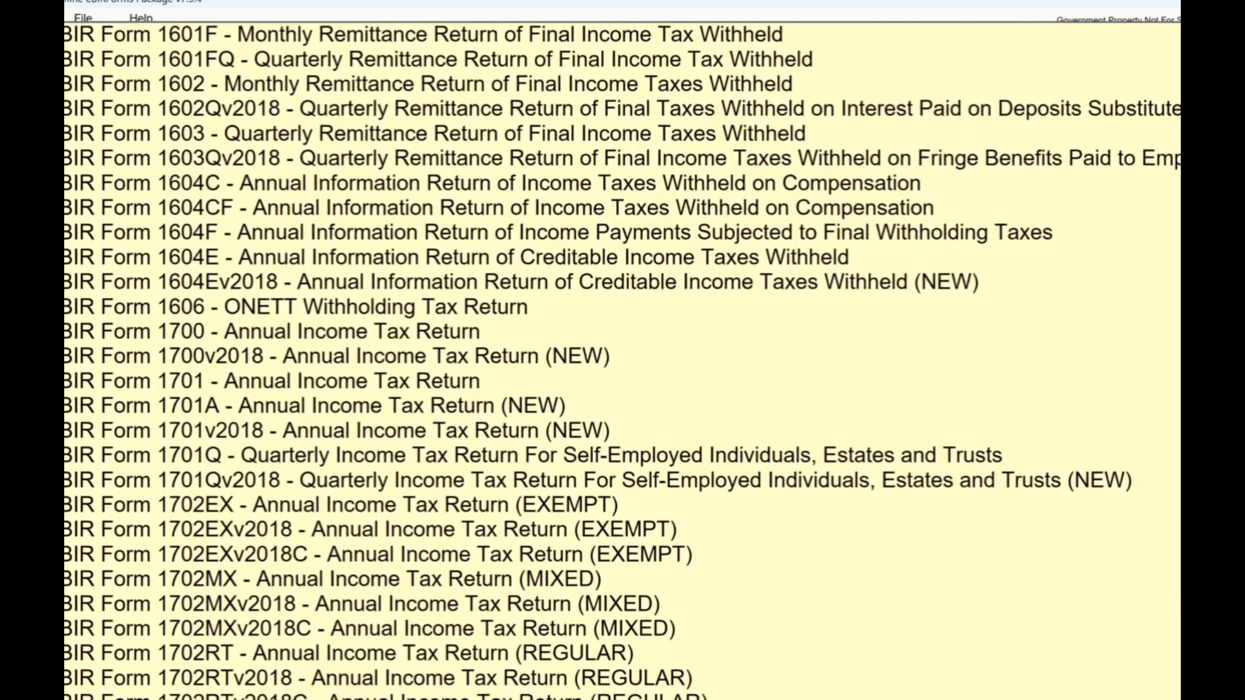
scroll(623, 361, "up", 1)
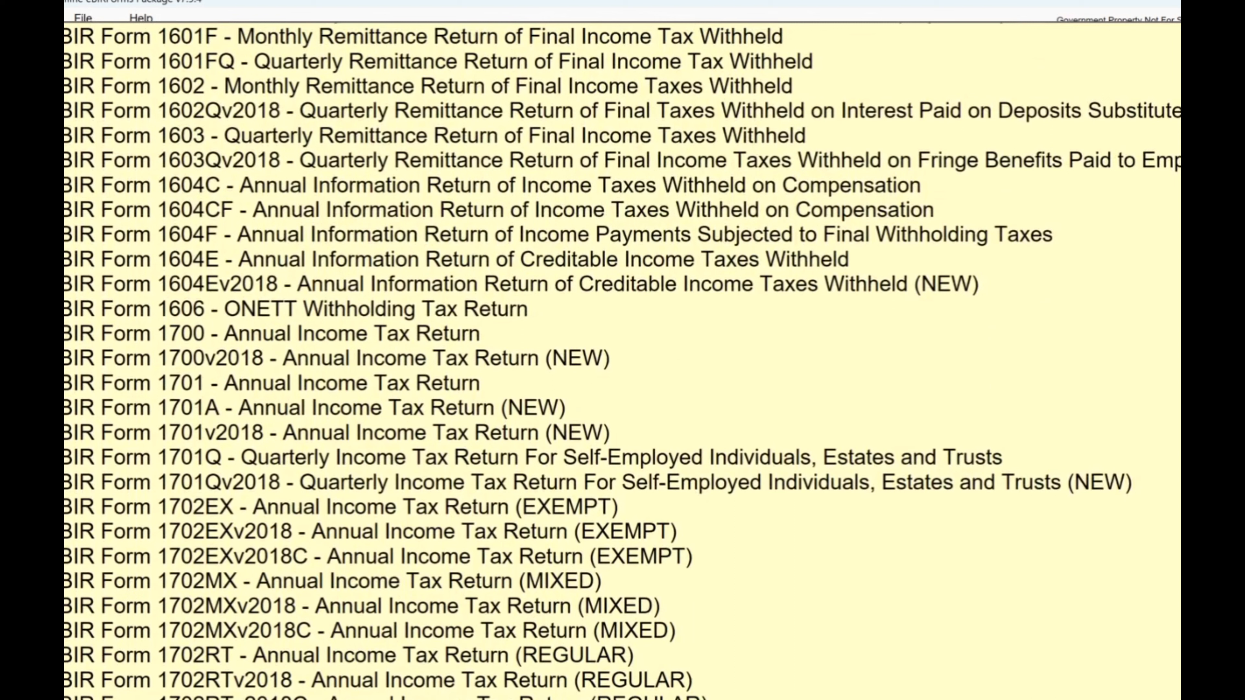
left_click(623, 482)
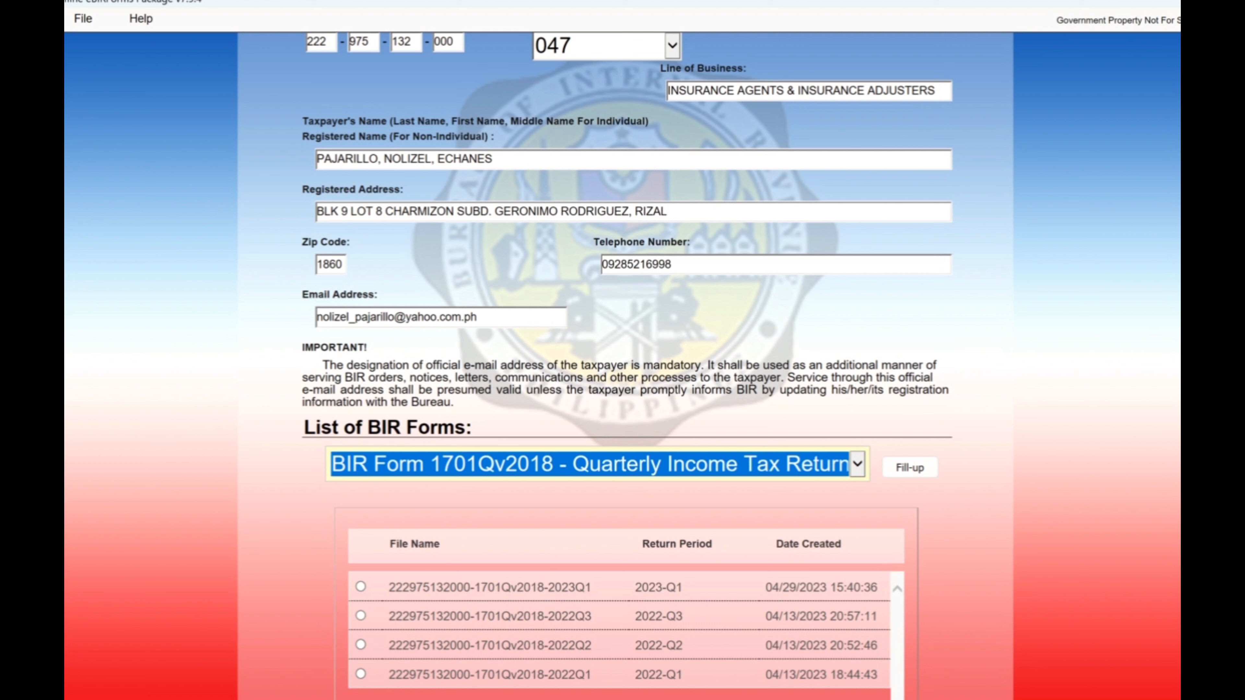
left_click(910, 467)
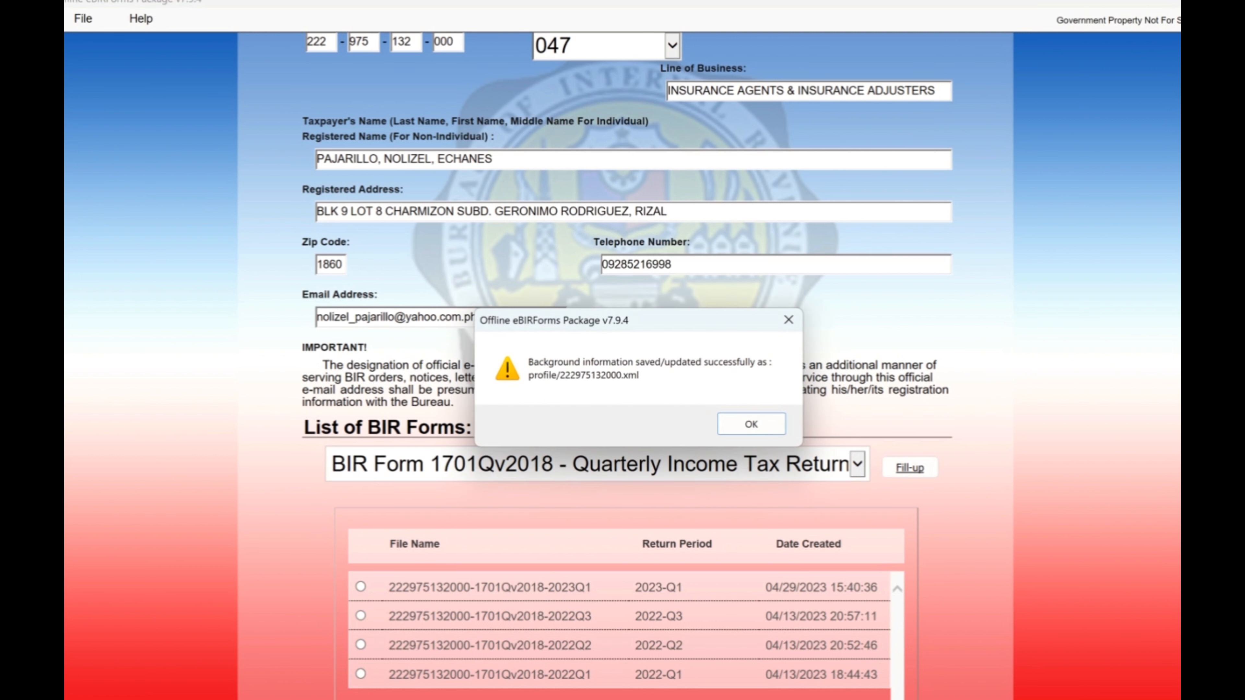
key("Return")
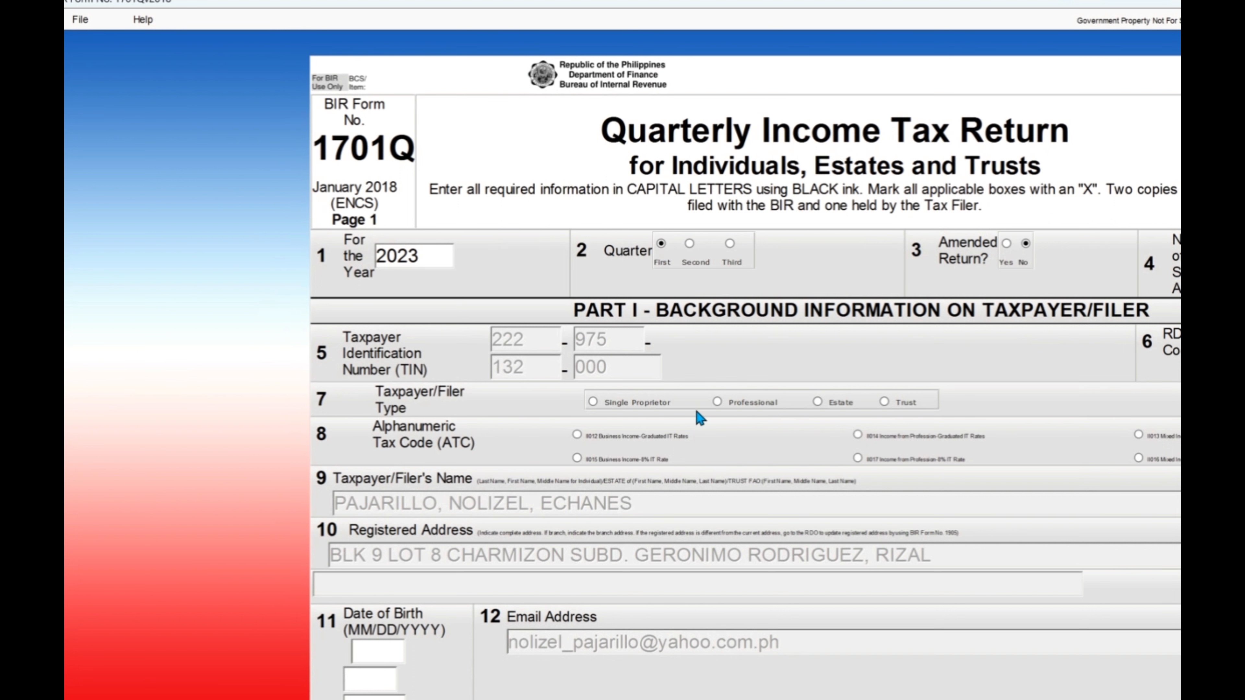
Step: Mark ATC II012 Business Income-Graduated IT Rates for the Single Proprietor filer
scroll(725, 378, "right", 4)
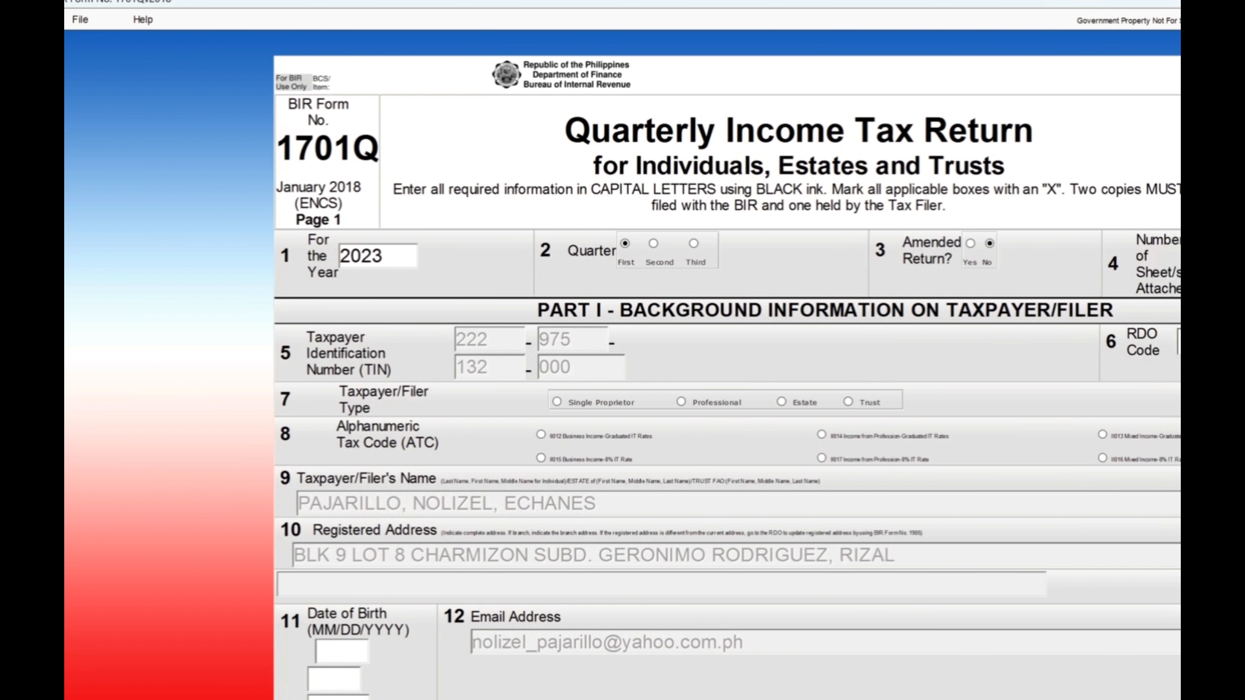
scroll(686, 377, "left", 3)
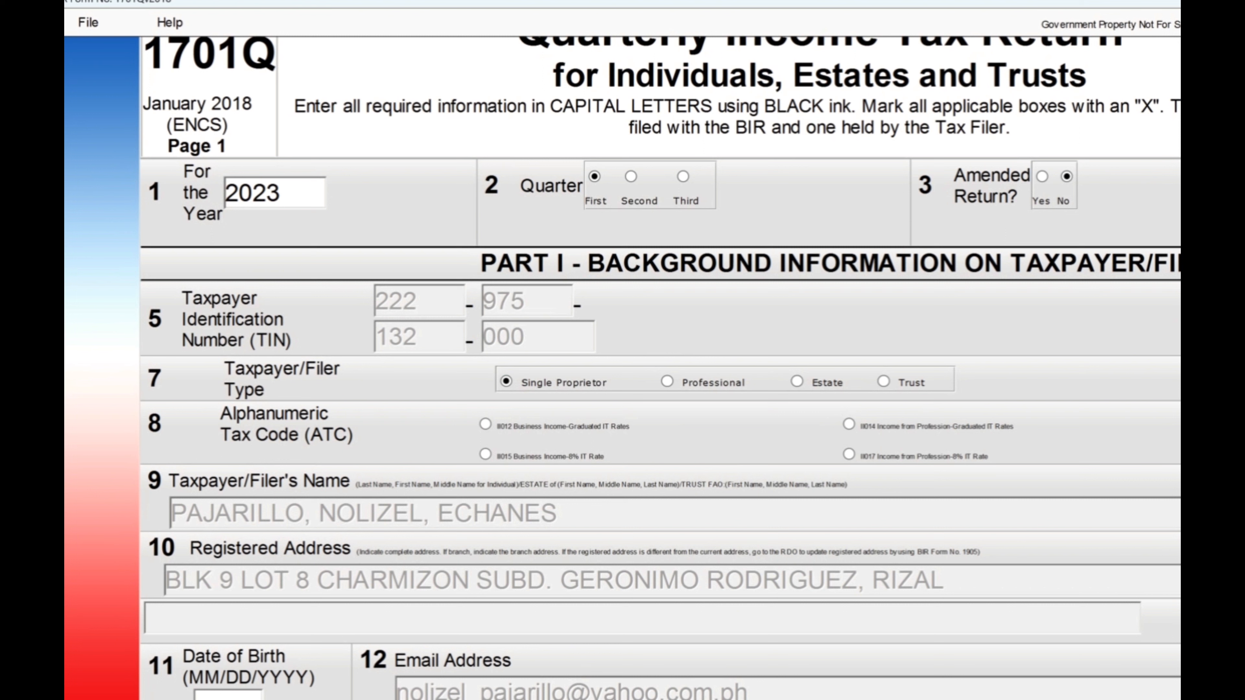
scroll(622, 368, "right", 3)
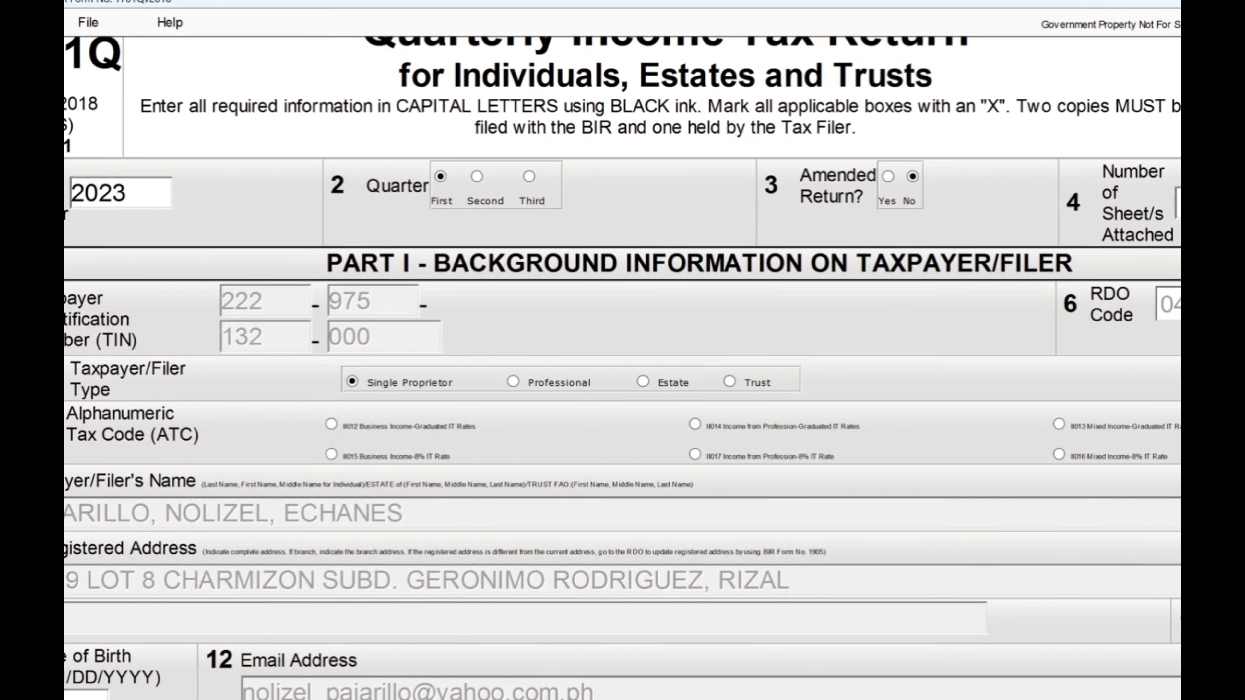
scroll(623, 368, "left", 2)
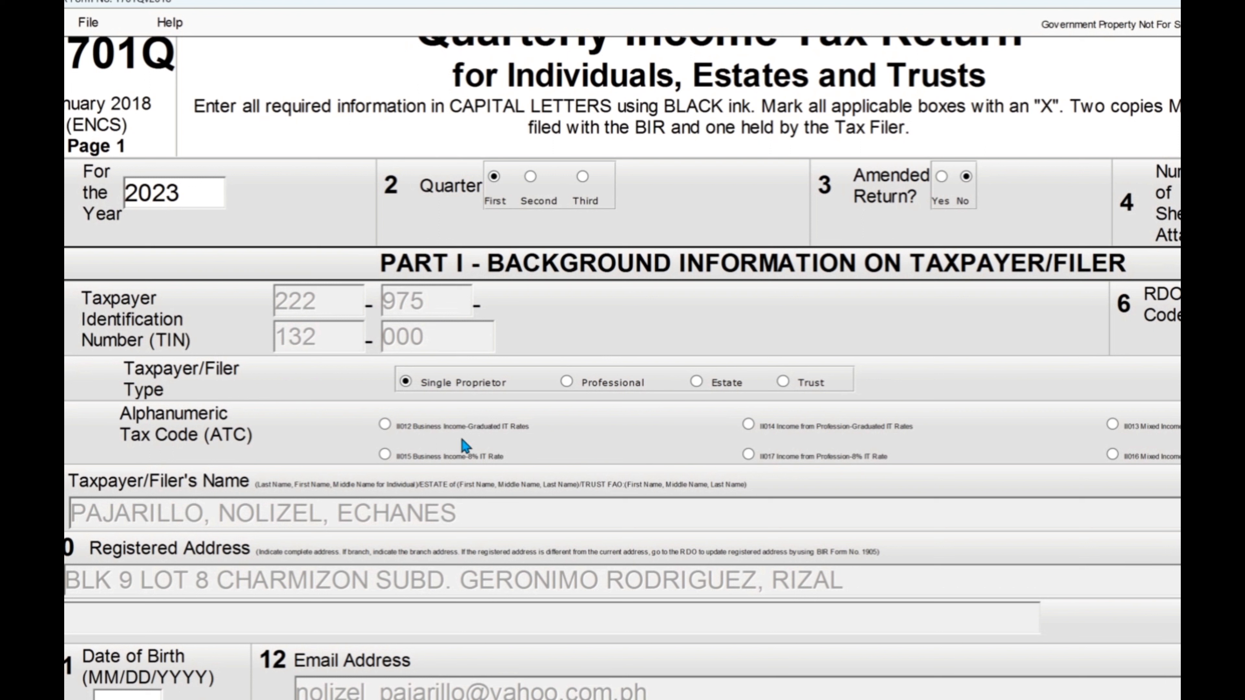
left_click(385, 424)
scroll(623, 368, "down", 5)
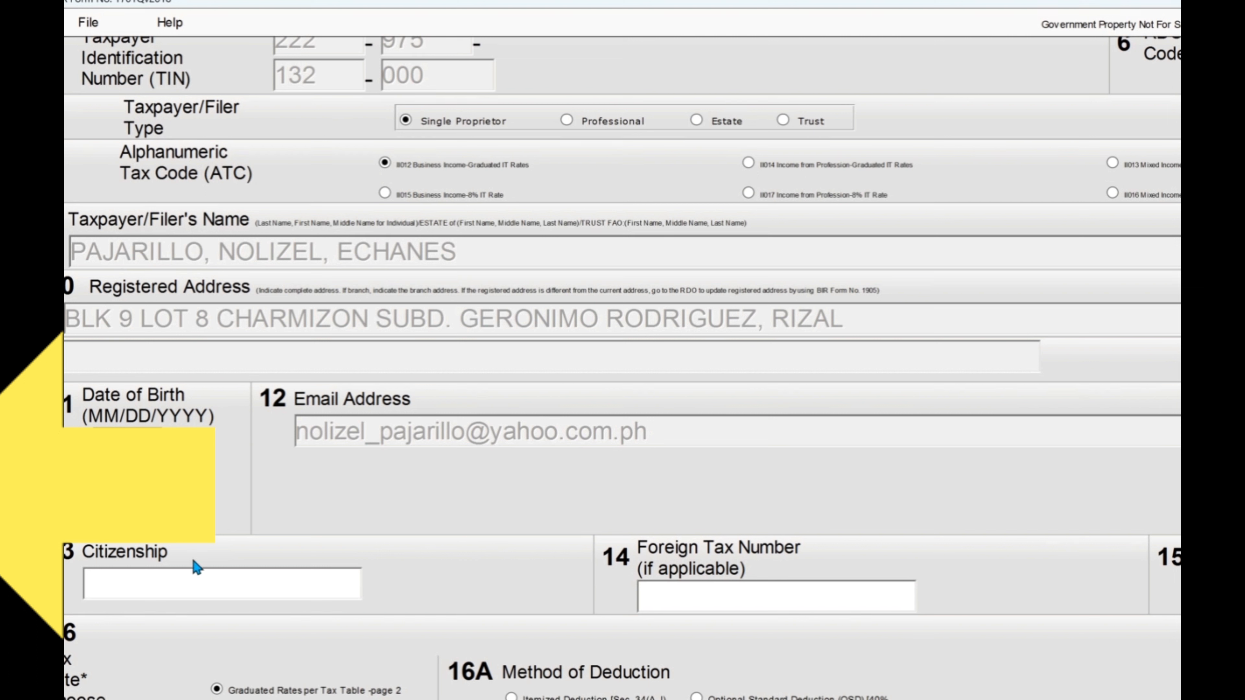
Step: Enter citizenship FILIPINO and select Optional Standard Deduction (OSD) in item 16A
left_click(187, 580)
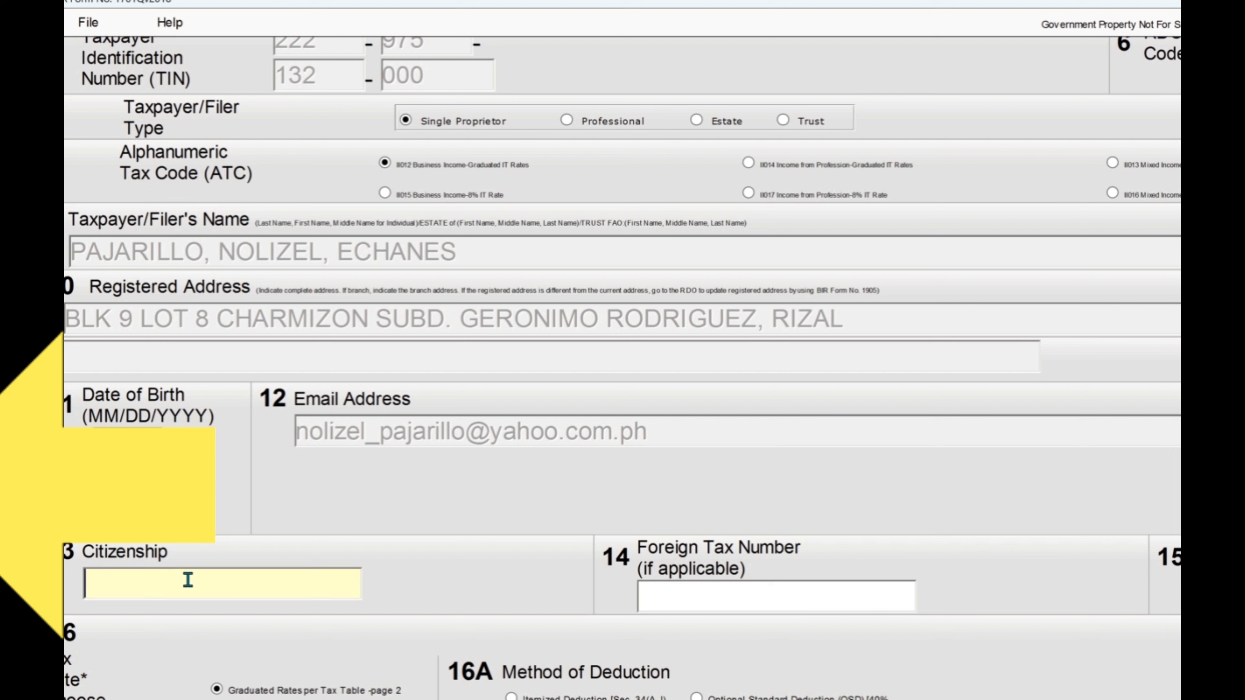
type("FILIPINO")
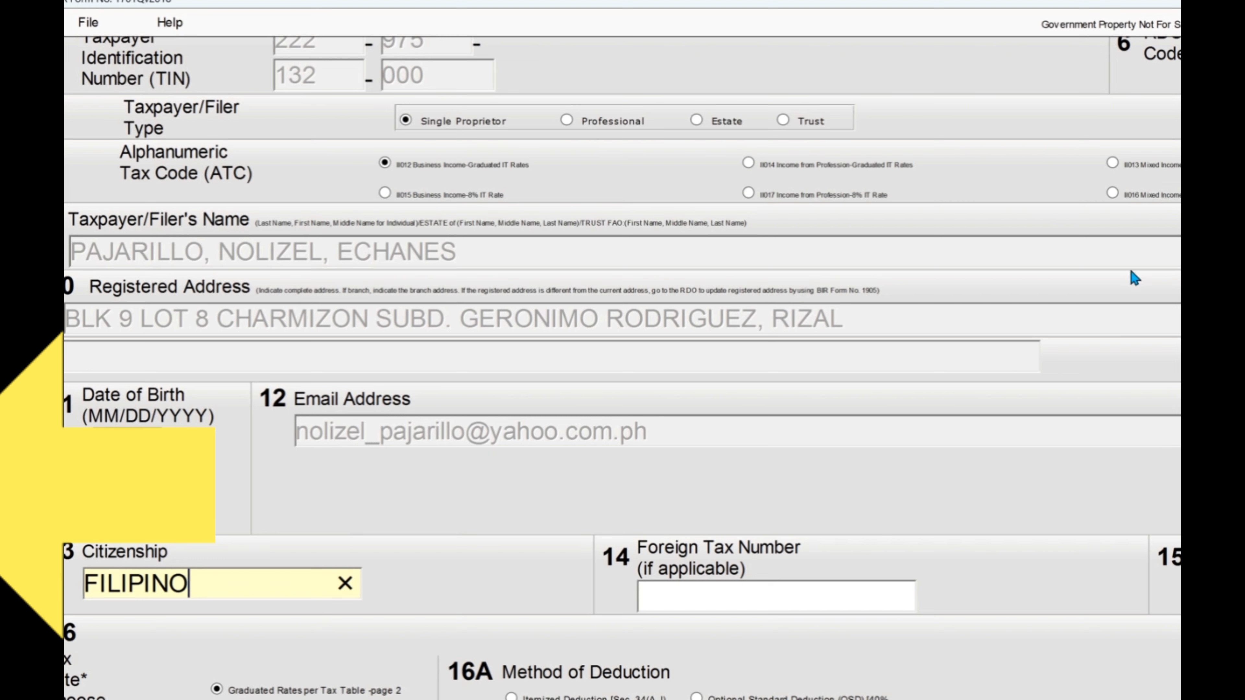
scroll(1134, 278, "down", 3)
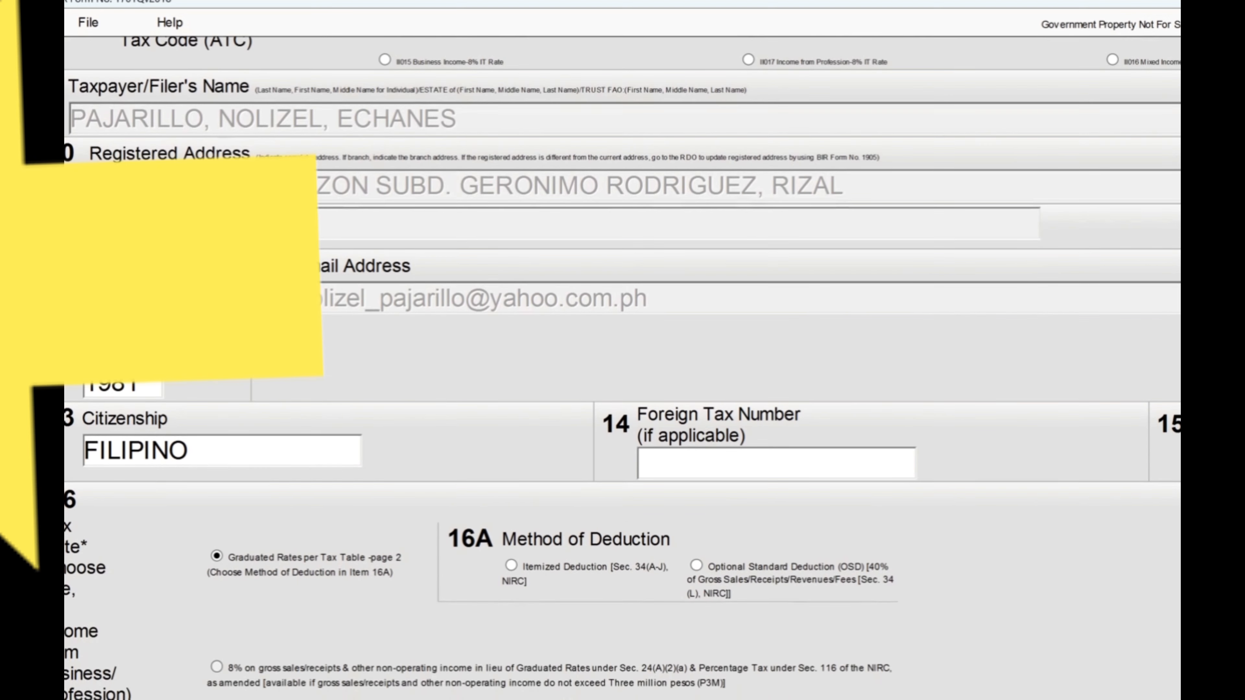
scroll(623, 368, "down", 1)
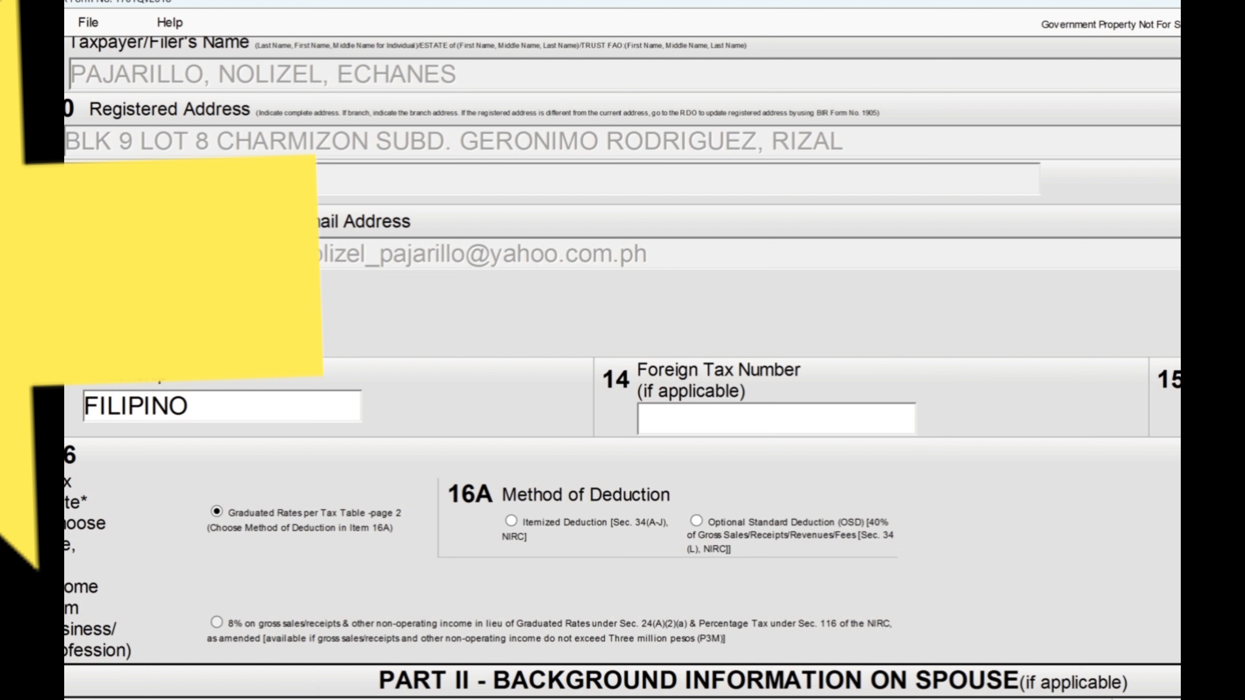
left_click_drag(754, 699, 896, 699)
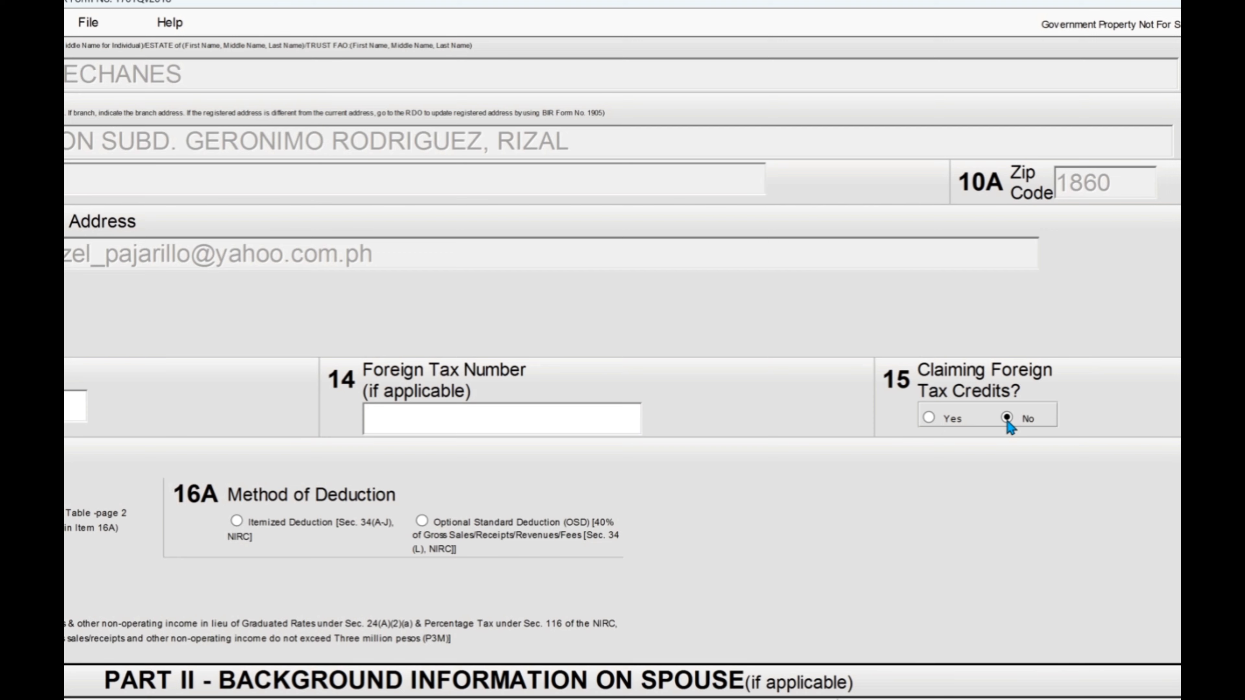
left_click_drag(837, 699, 639, 699)
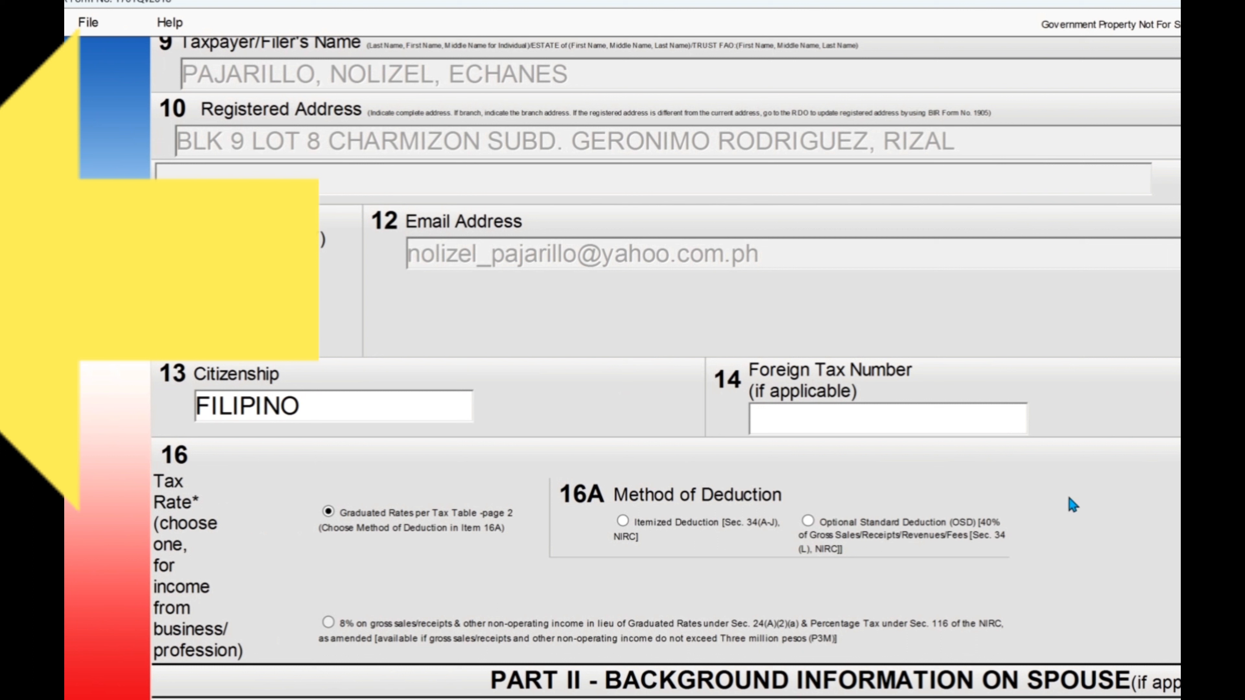
left_click(807, 522)
scroll(622, 368, "right", 5)
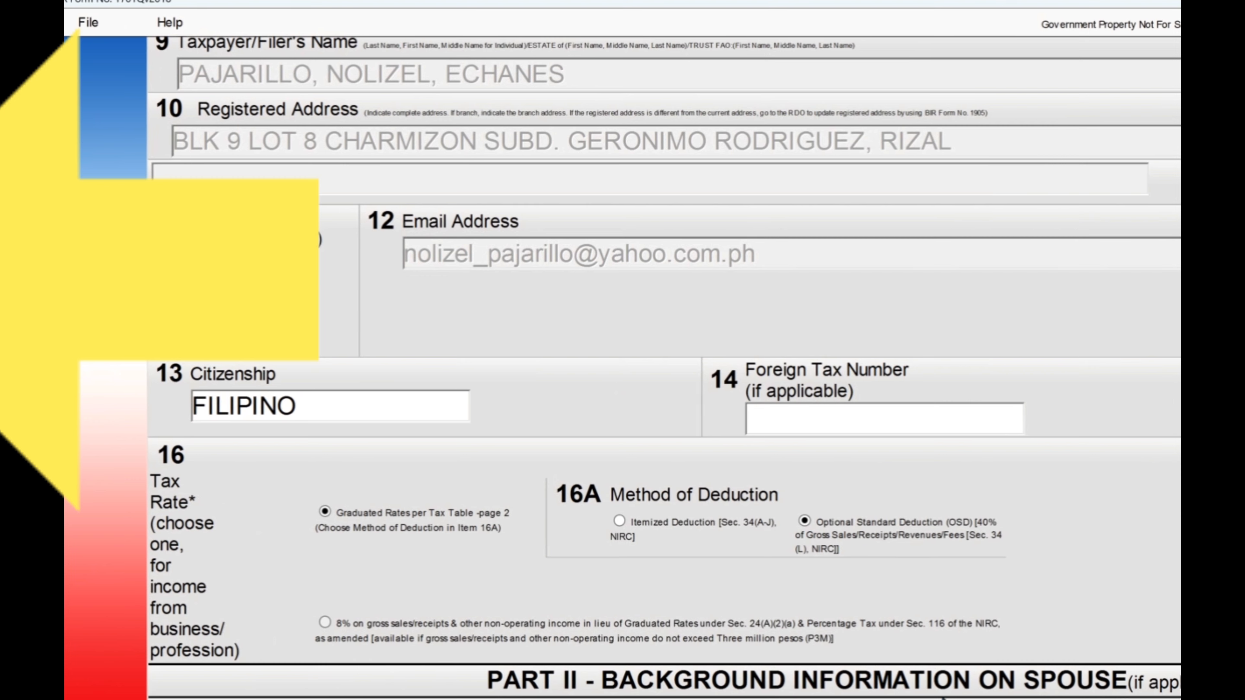
scroll(622, 368, "left", 2)
scroll(1059, 420, "left", 1)
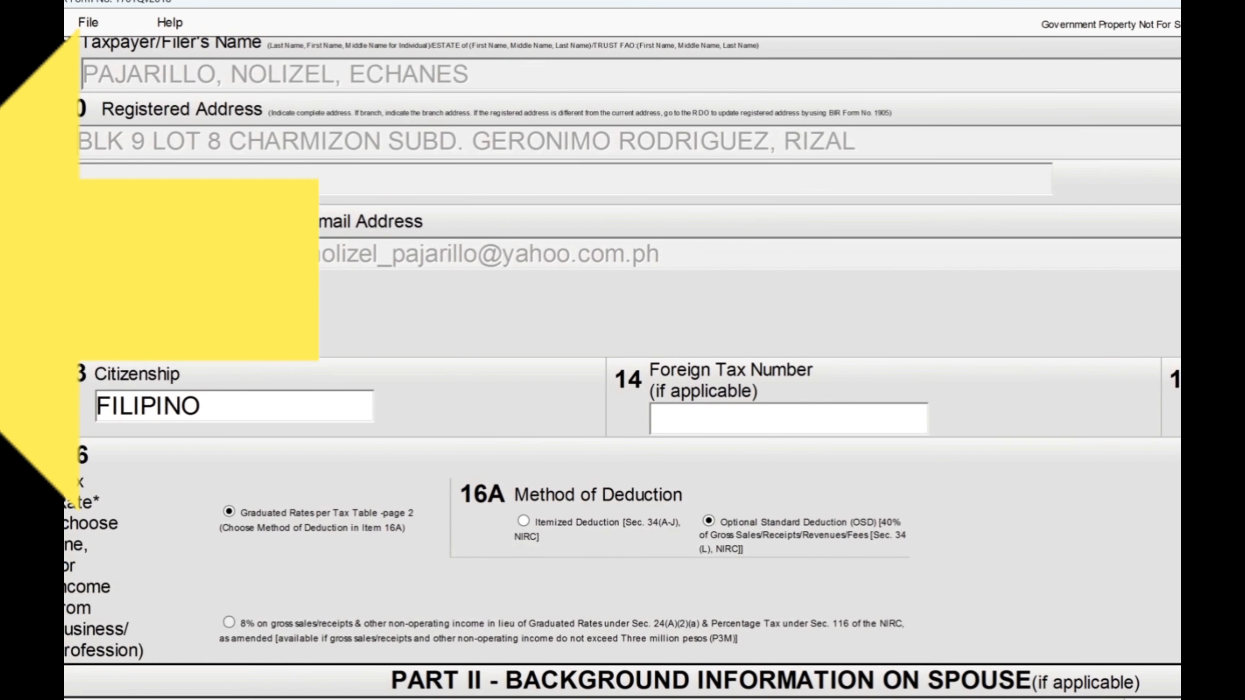
scroll(622, 367, "down", 5)
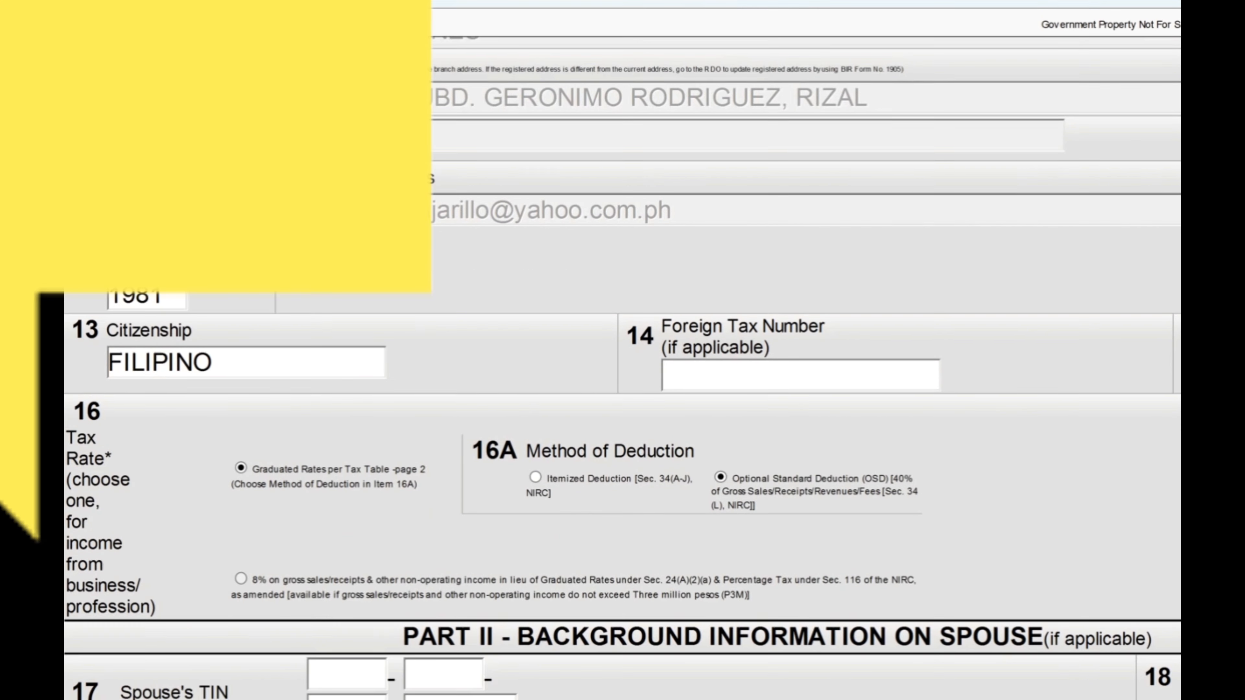
Step: Scroll to the bottom of page 1 and advance the 1701Q to page 2
scroll(622, 368, "down", 8)
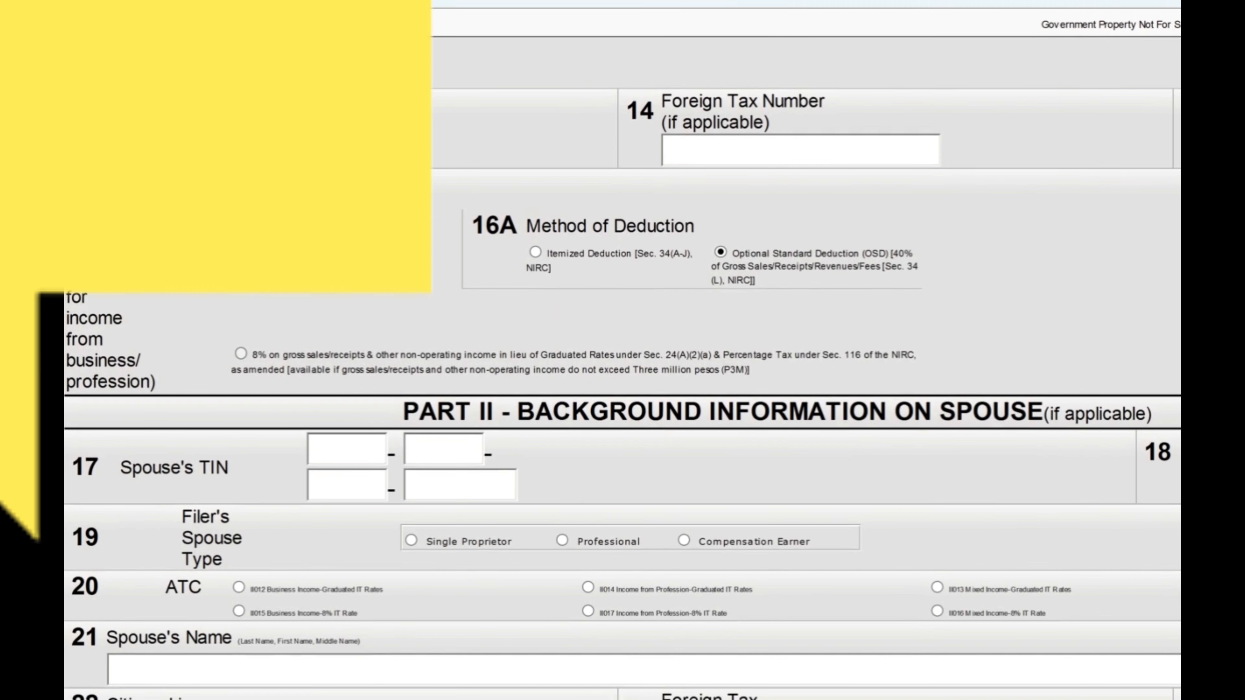
scroll(623, 367, "down", 6)
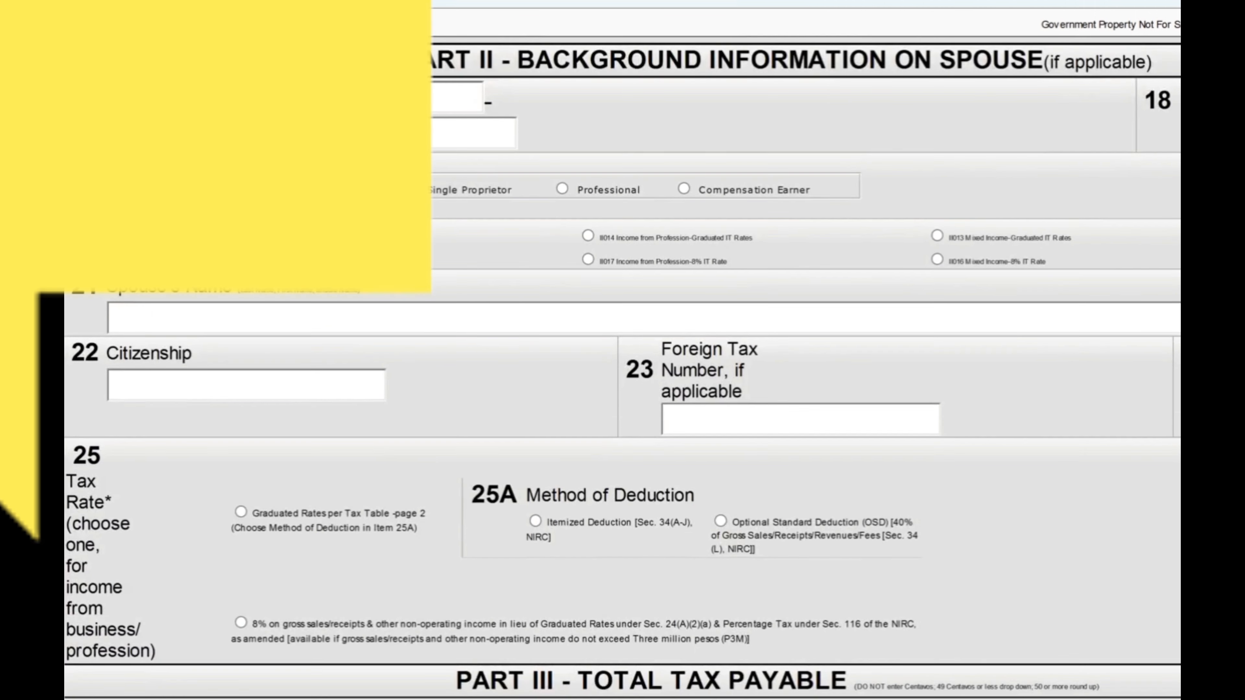
scroll(622, 368, "down", 8)
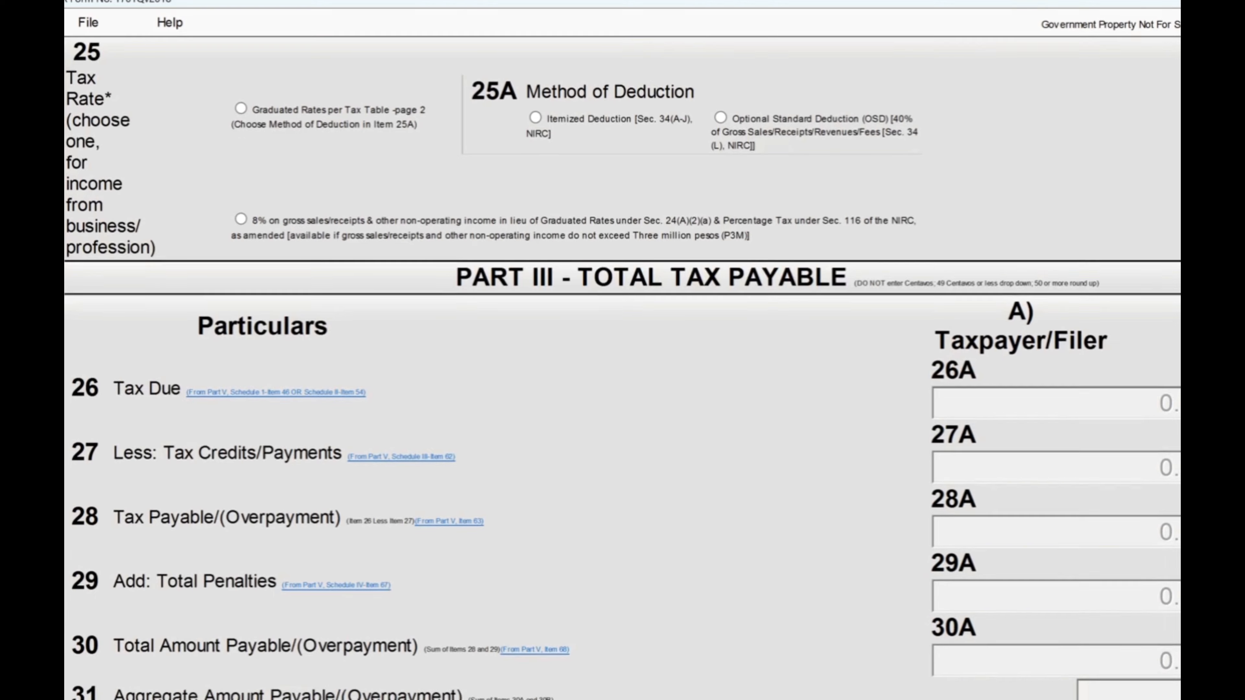
scroll(623, 367, "down", 4)
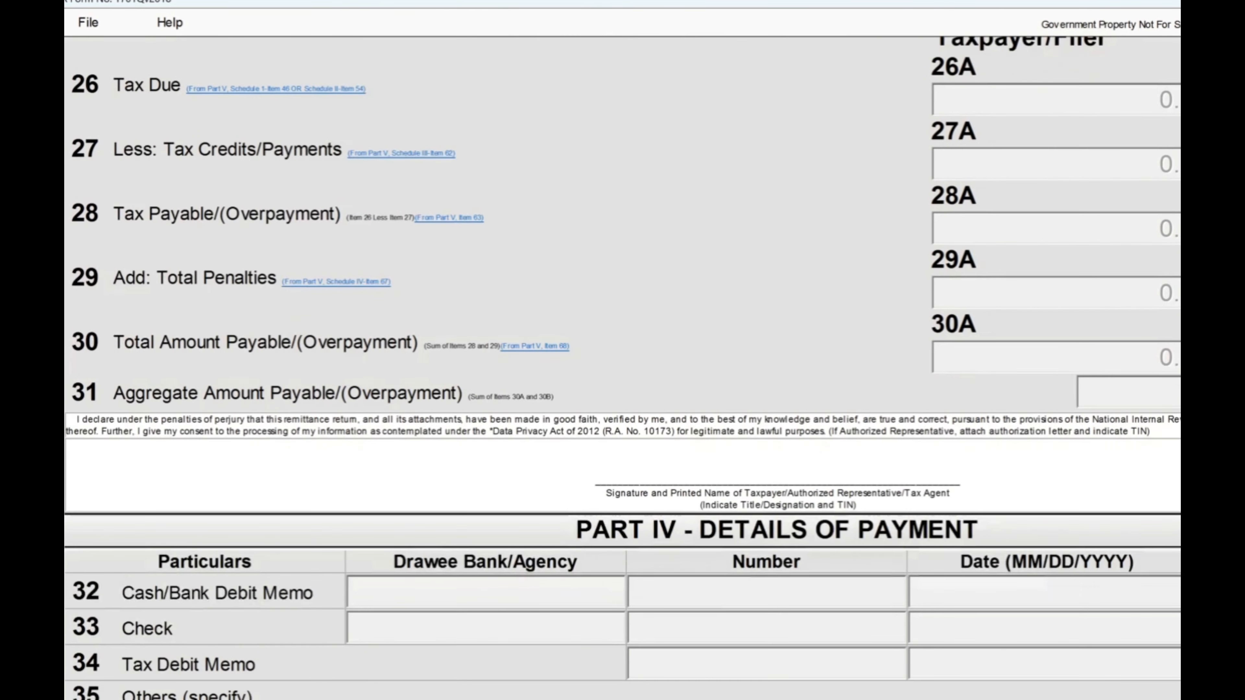
scroll(623, 368, "down", 5)
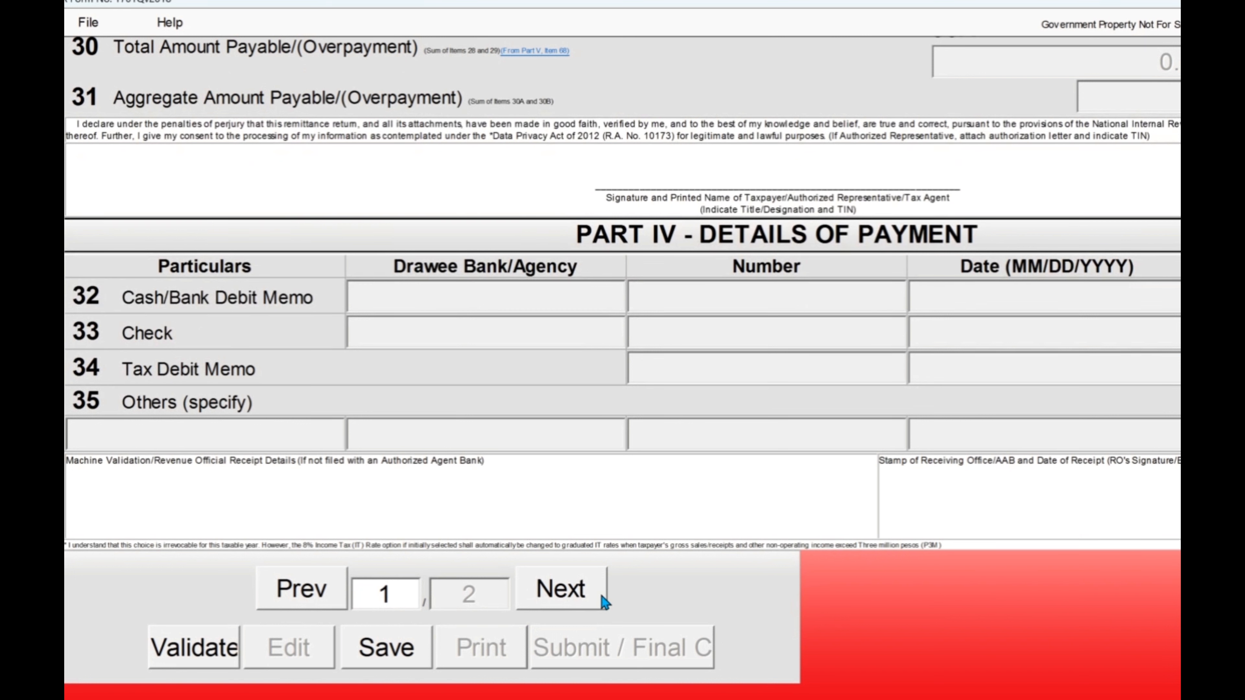
left_click(575, 590)
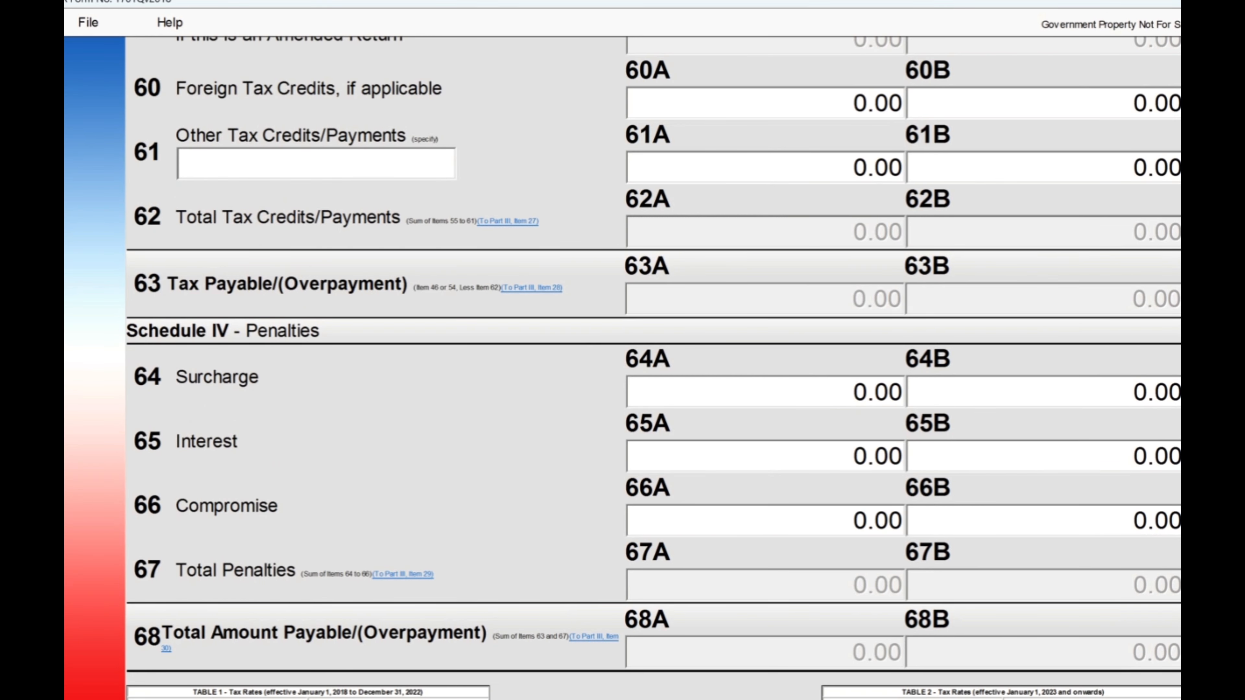
Step: Enter 384655 as sales in item 36A, giving OSD 153,862.00 and taxable income 230,793.00
scroll(622, 368, "up", 15)
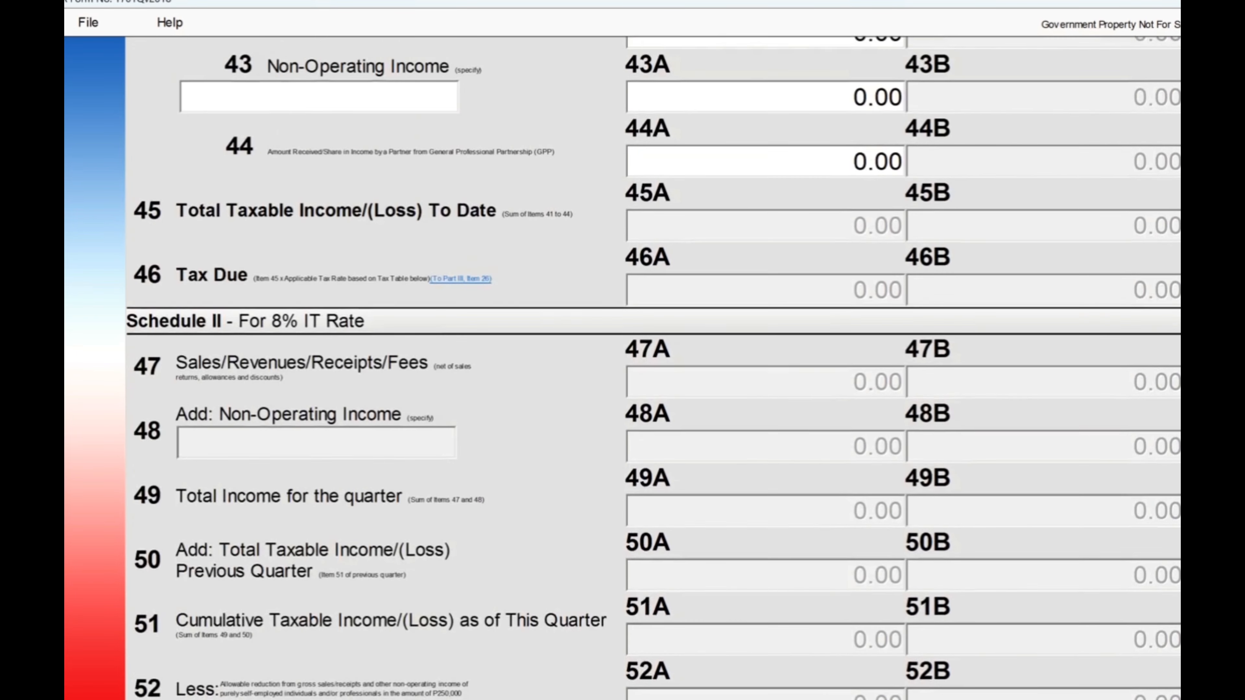
scroll(622, 368, "up", 10)
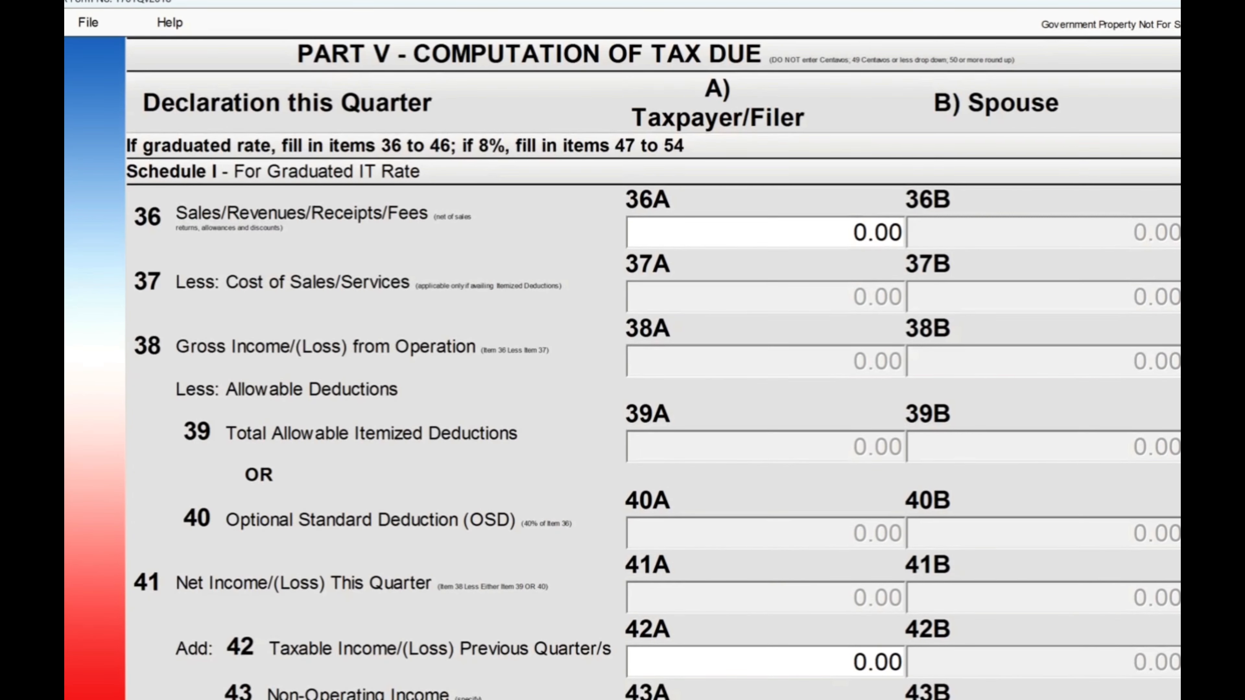
scroll(653, 367, "up", 3)
left_click(861, 354)
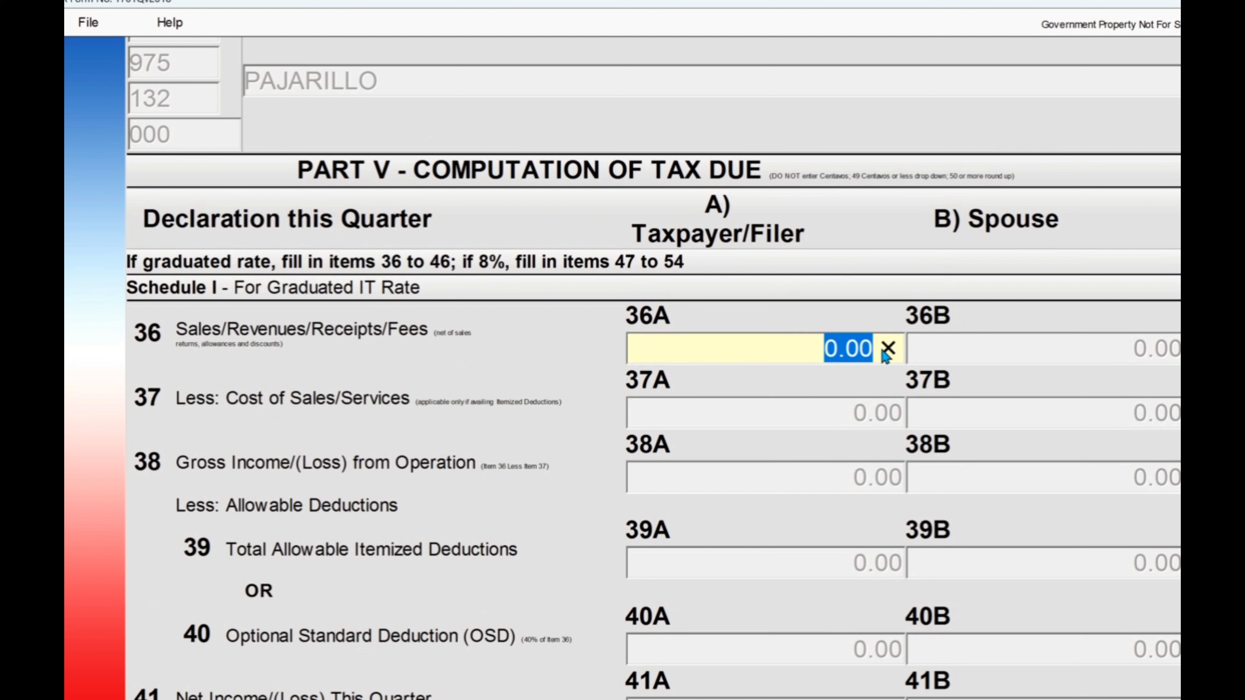
type("384")
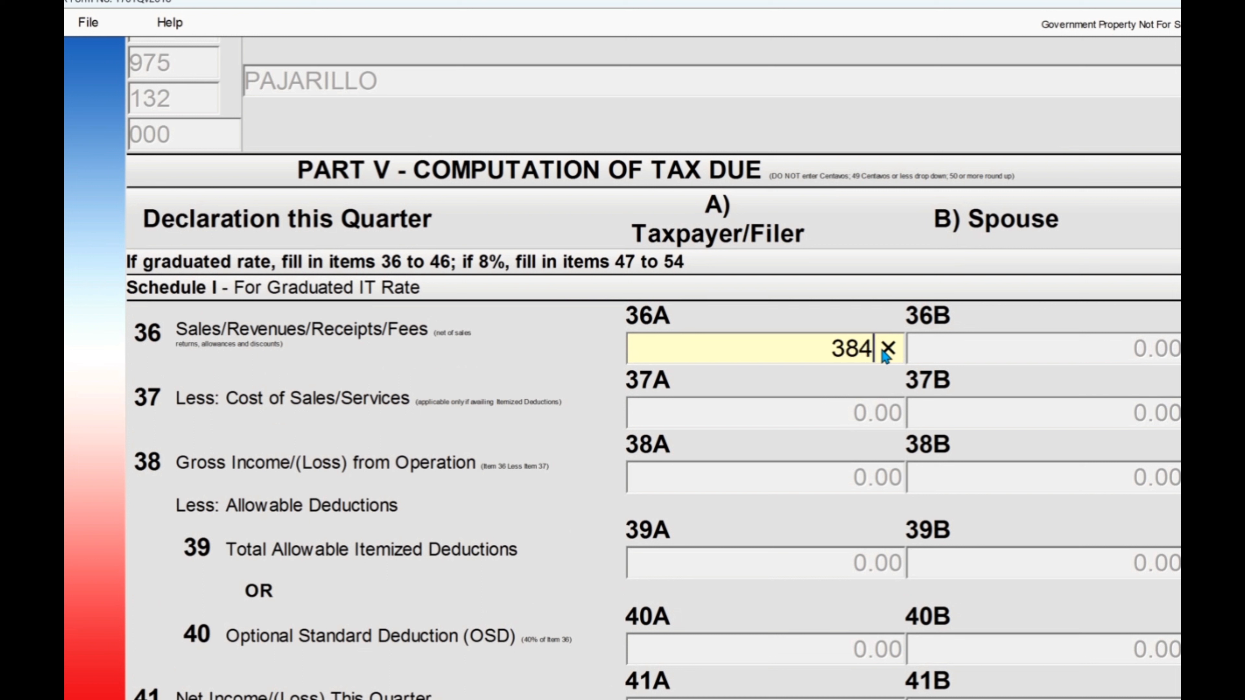
type("655")
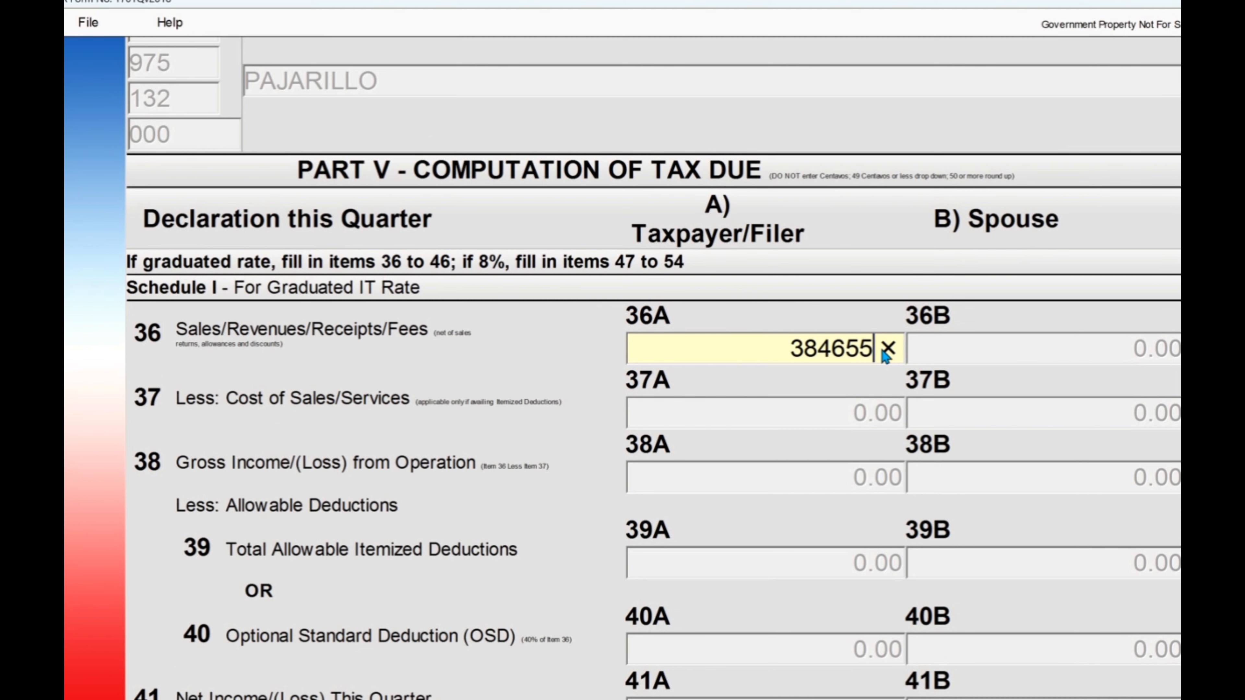
key("Tab")
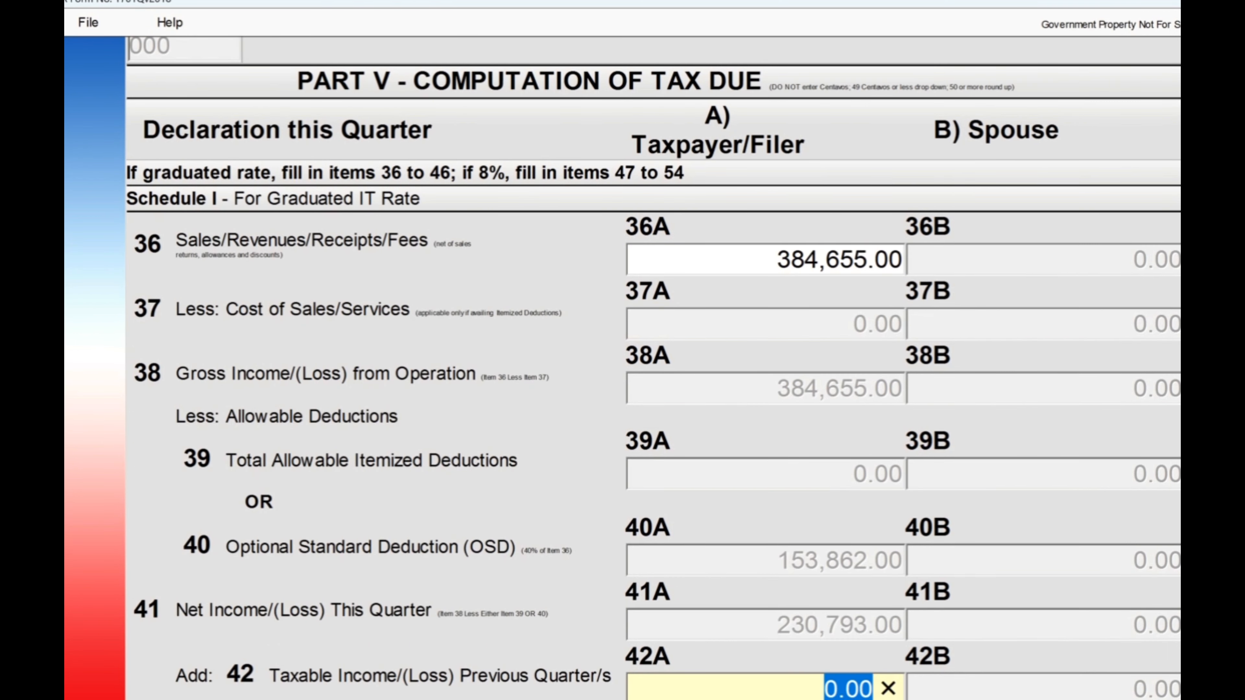
scroll(654, 368, "down", 3)
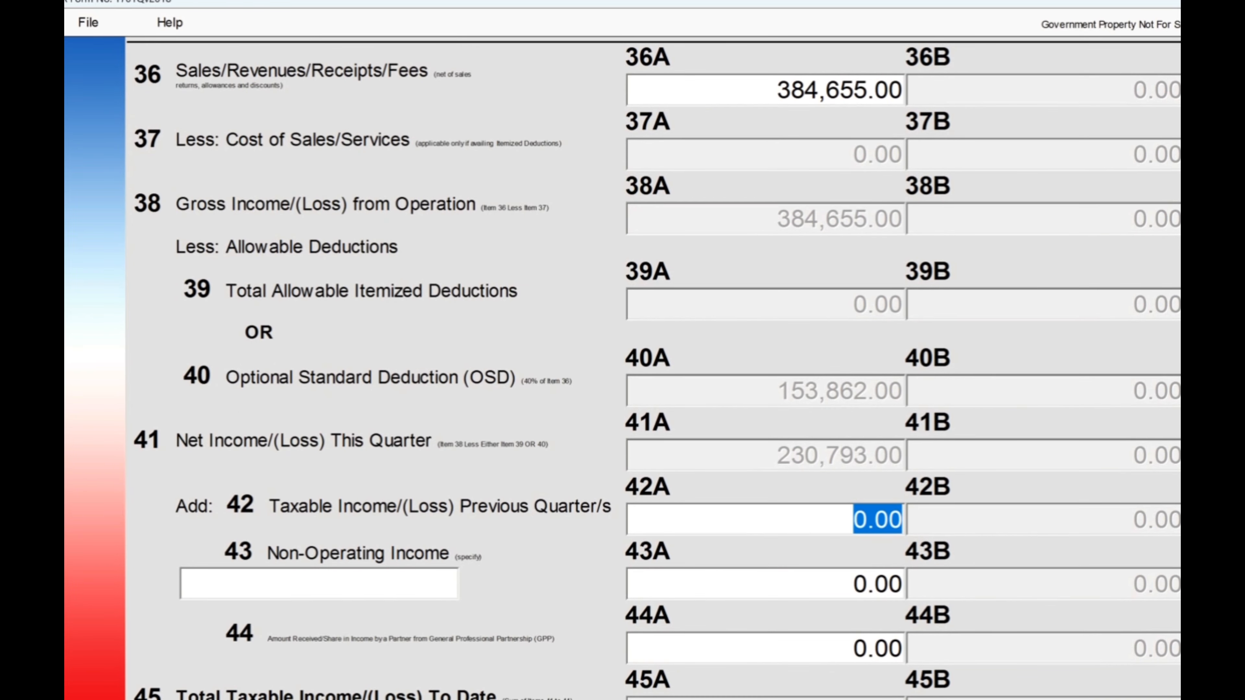
scroll(654, 368, "down", 5)
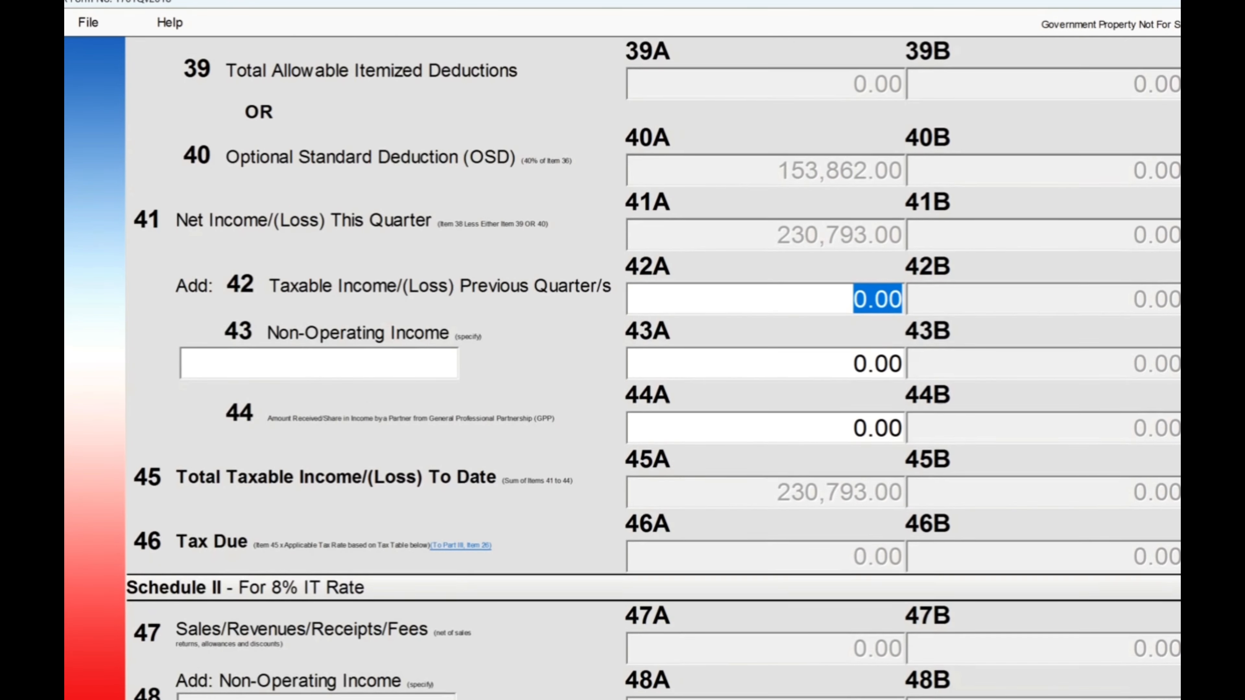
scroll(653, 368, "down", 4)
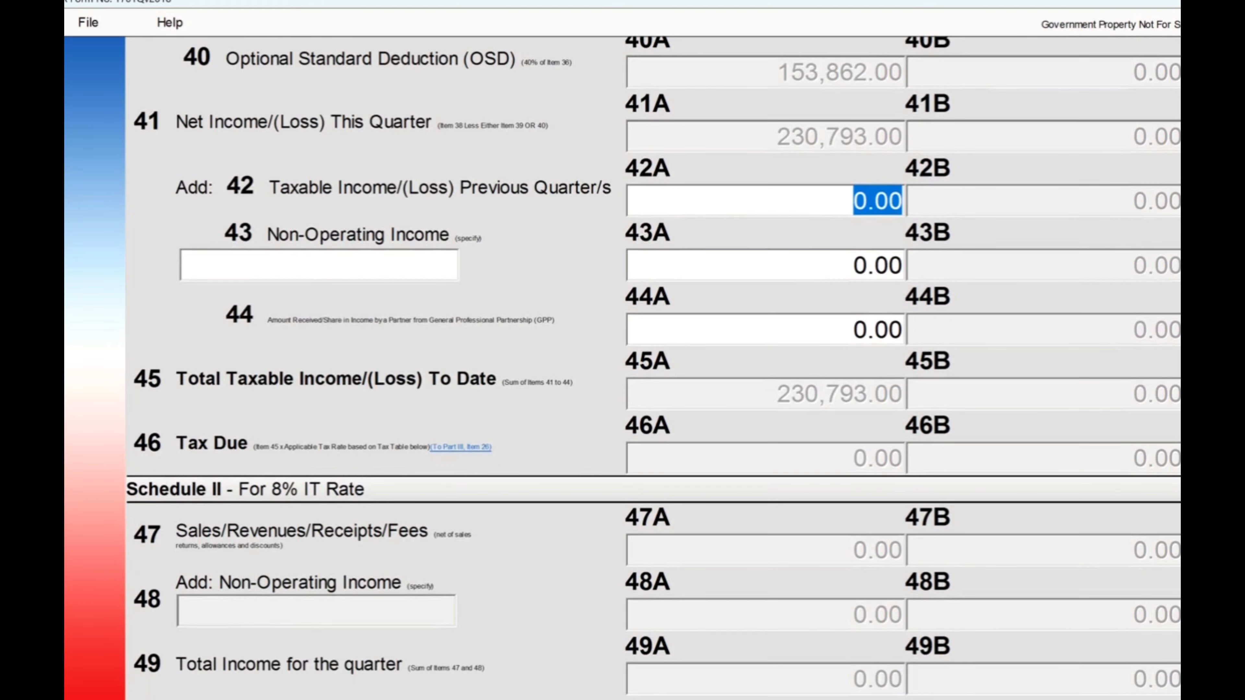
scroll(653, 367, "down", 8)
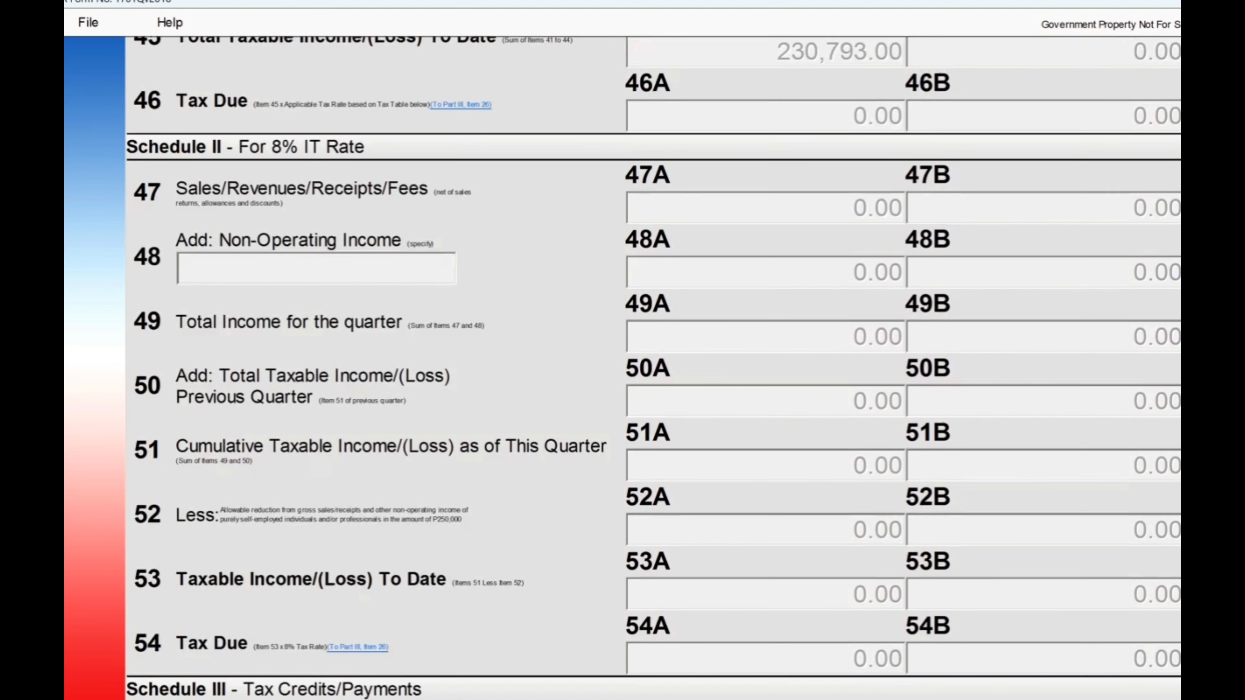
scroll(653, 367, "down", 2)
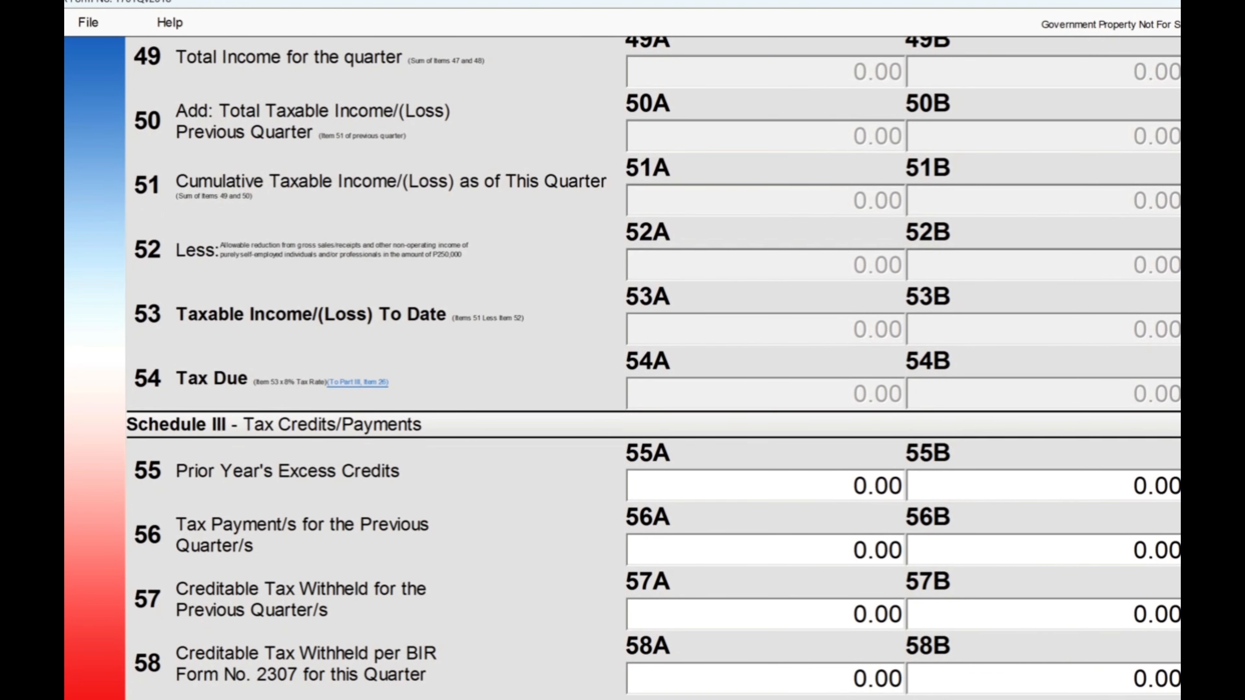
scroll(653, 367, "down", 3)
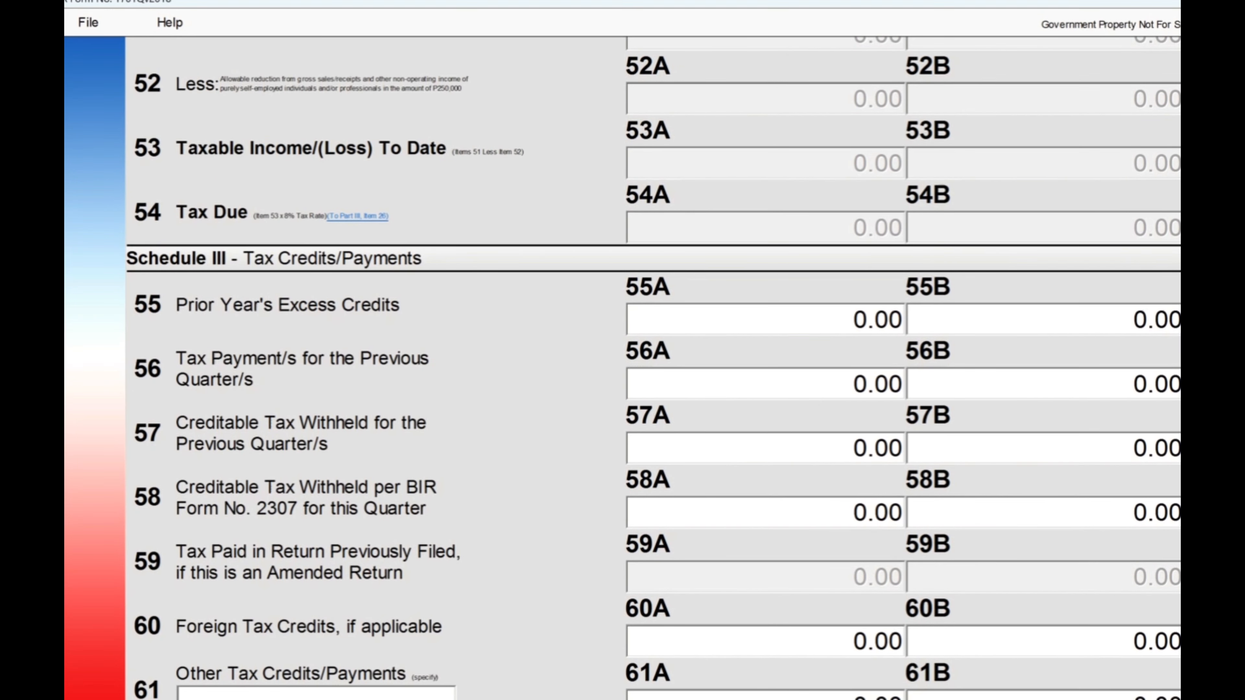
scroll(653, 368, "down", 2)
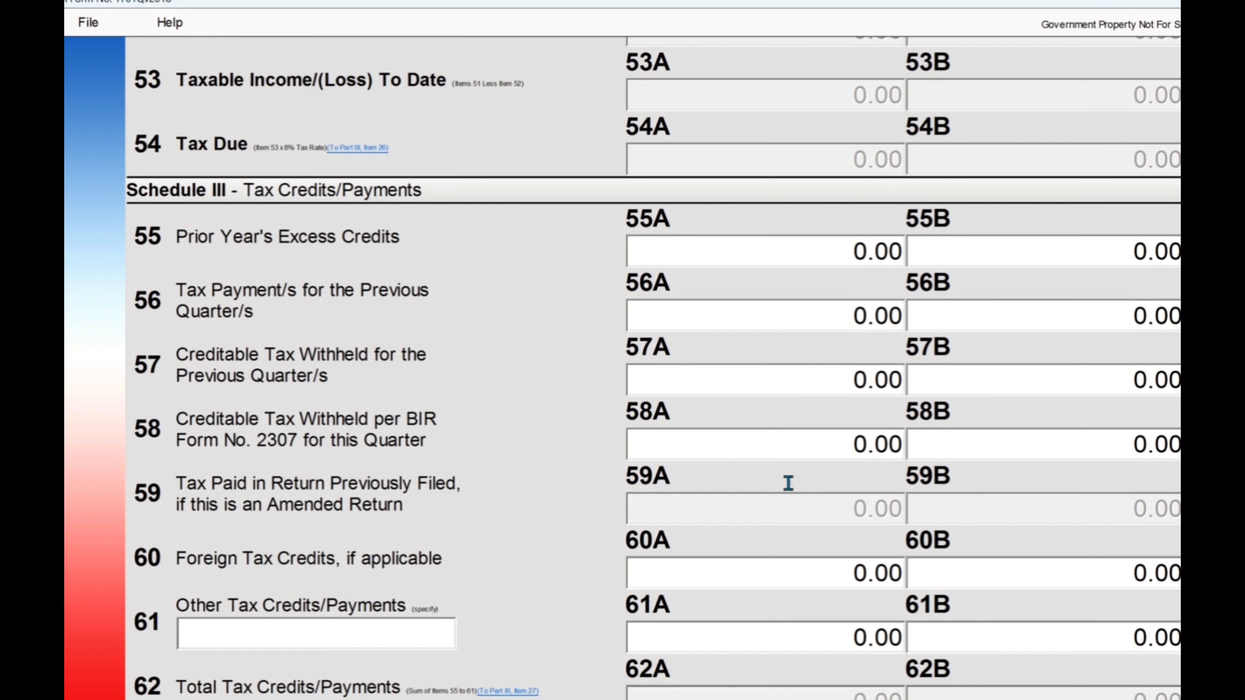
Step: Enter 38465 creditable tax withheld in item 58A and check the -38,465.00 overpayment in 68A
left_click(805, 448)
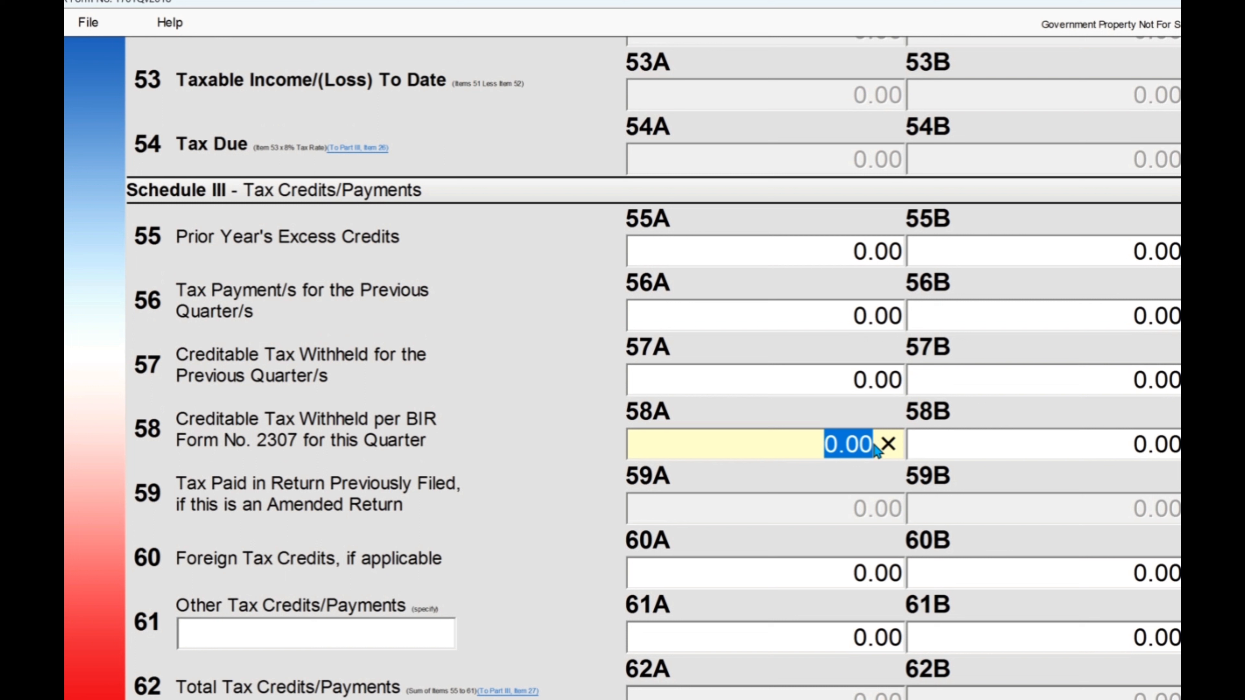
type("38465")
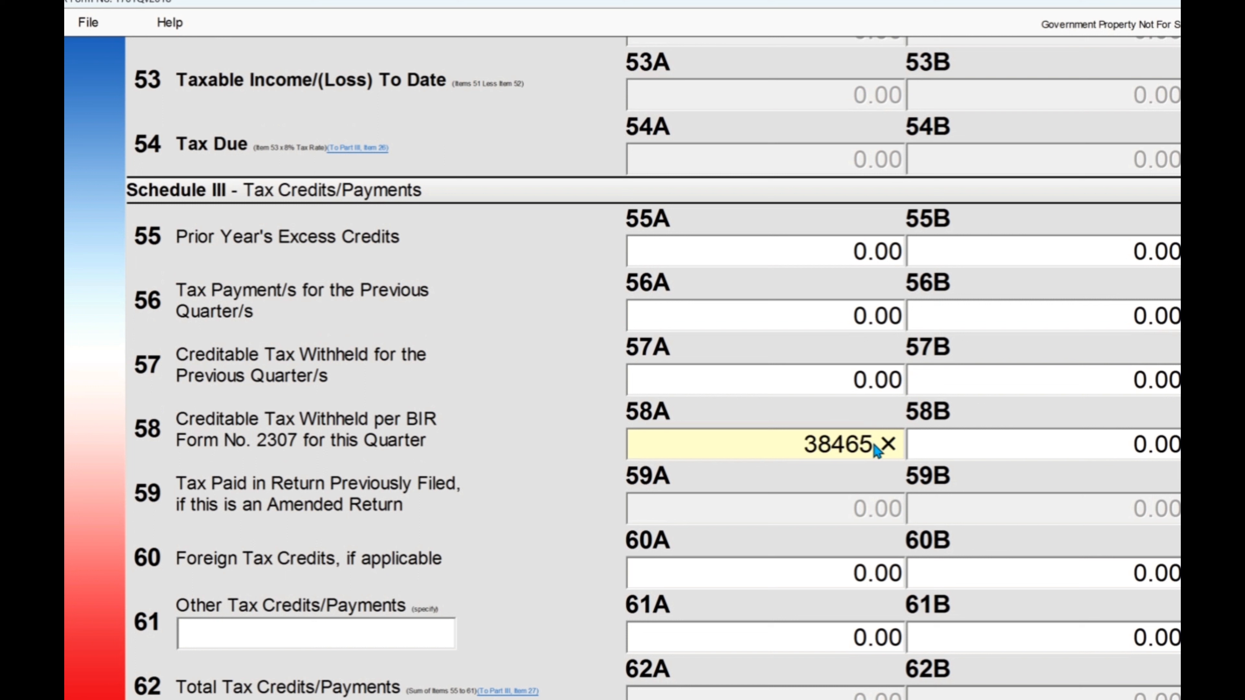
key("Tab")
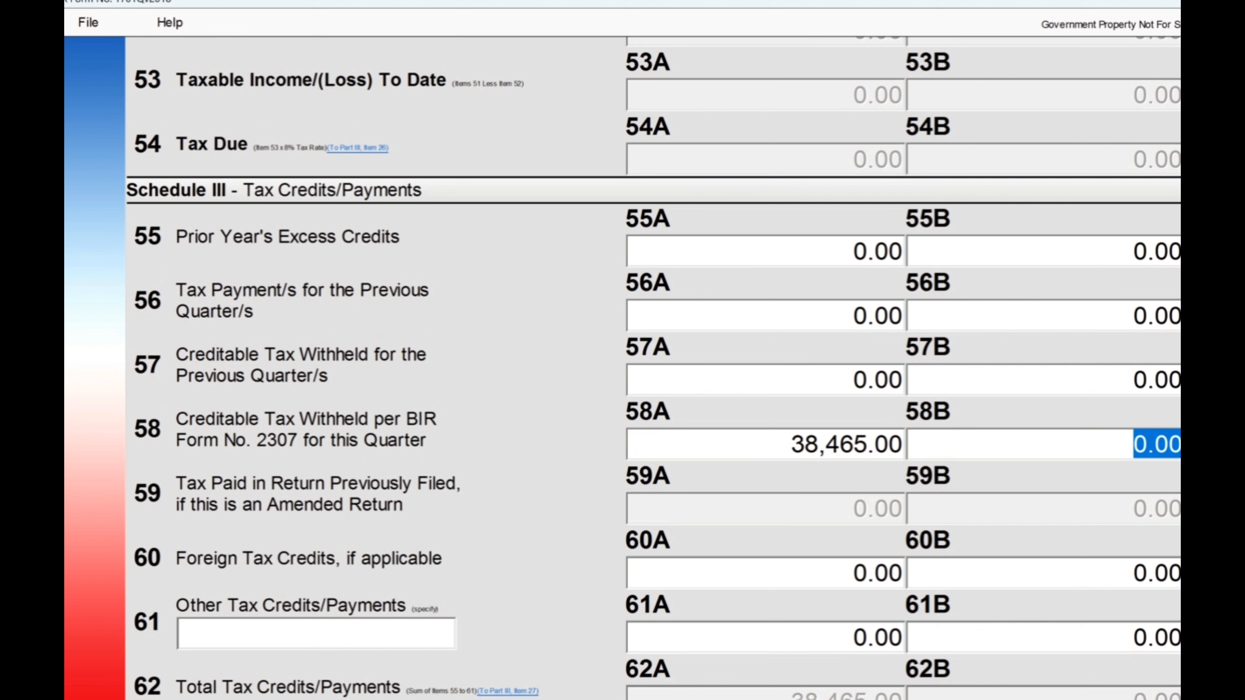
scroll(652, 368, "down", 3)
scroll(623, 367, "down", 3)
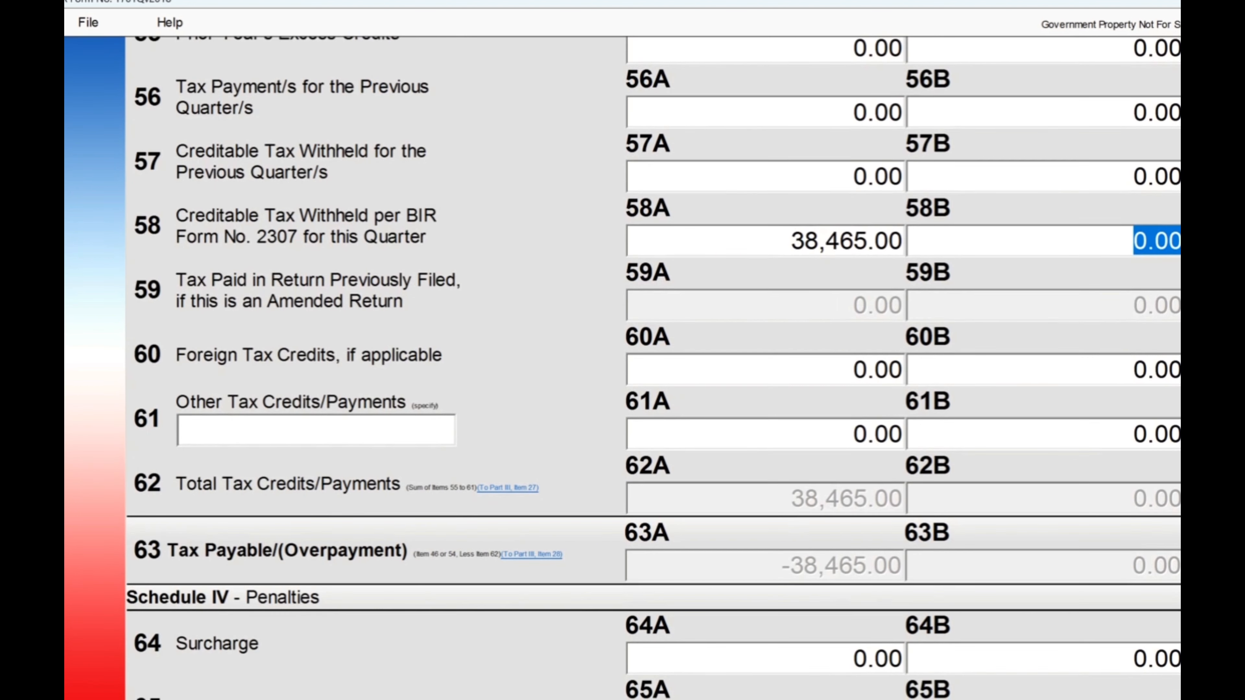
scroll(623, 368, "down", 5)
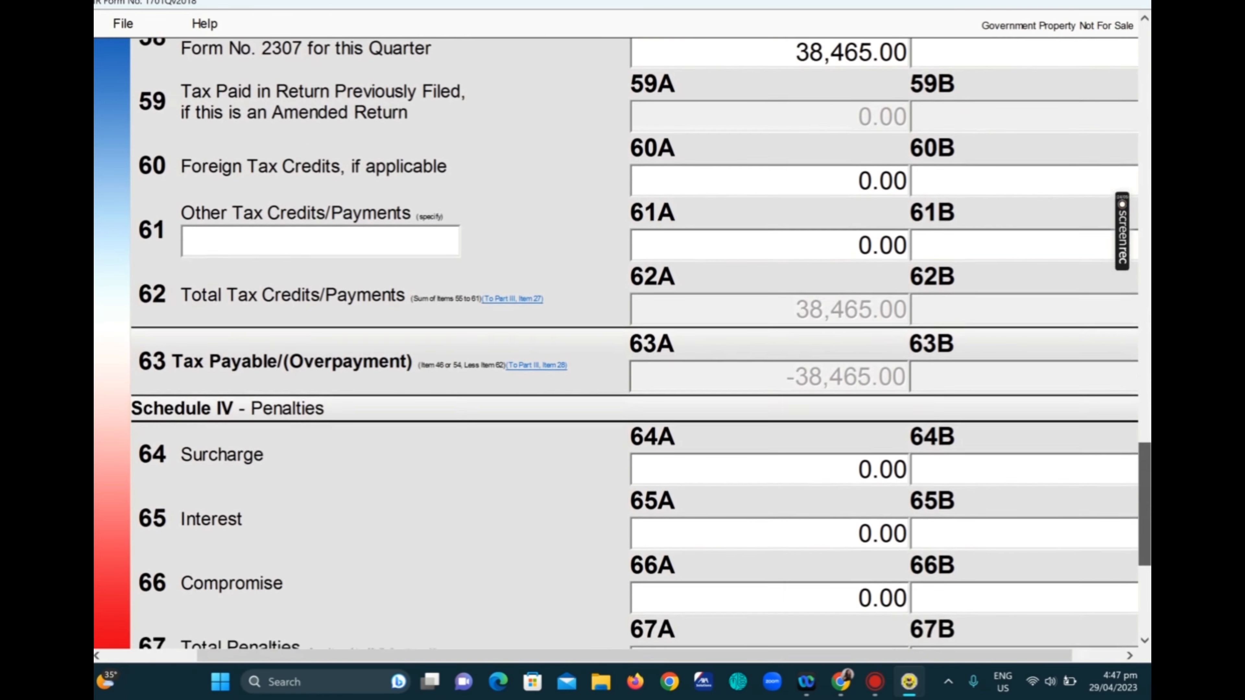
scroll(622, 343, "down", 5)
scroll(640, 344, "down", 3)
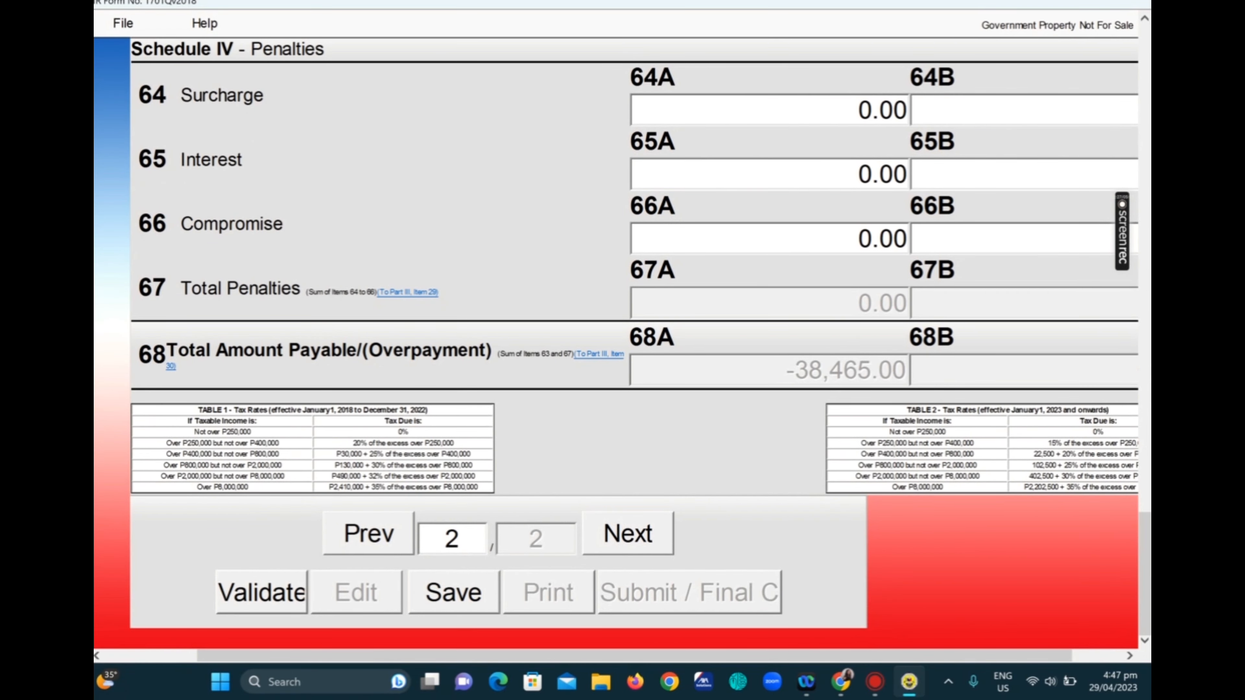
Step: Save the filled 1701Q and confirm the amended-return notice with OK
left_click(626, 536)
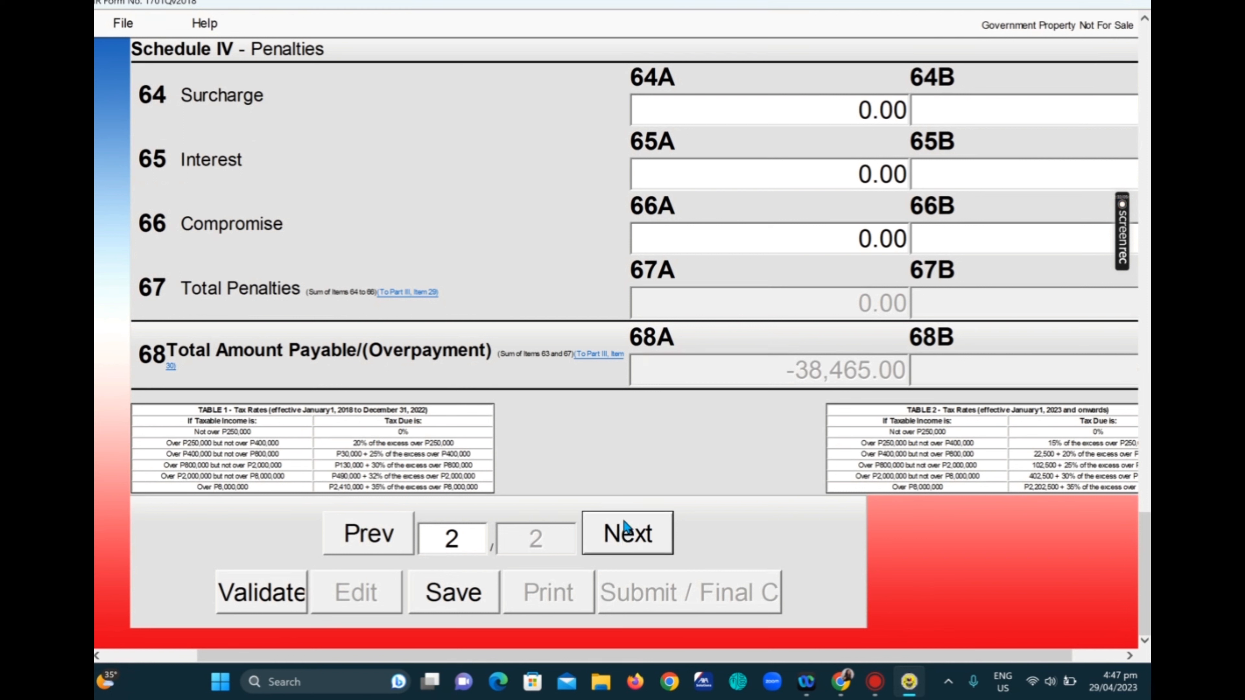
left_click(460, 597)
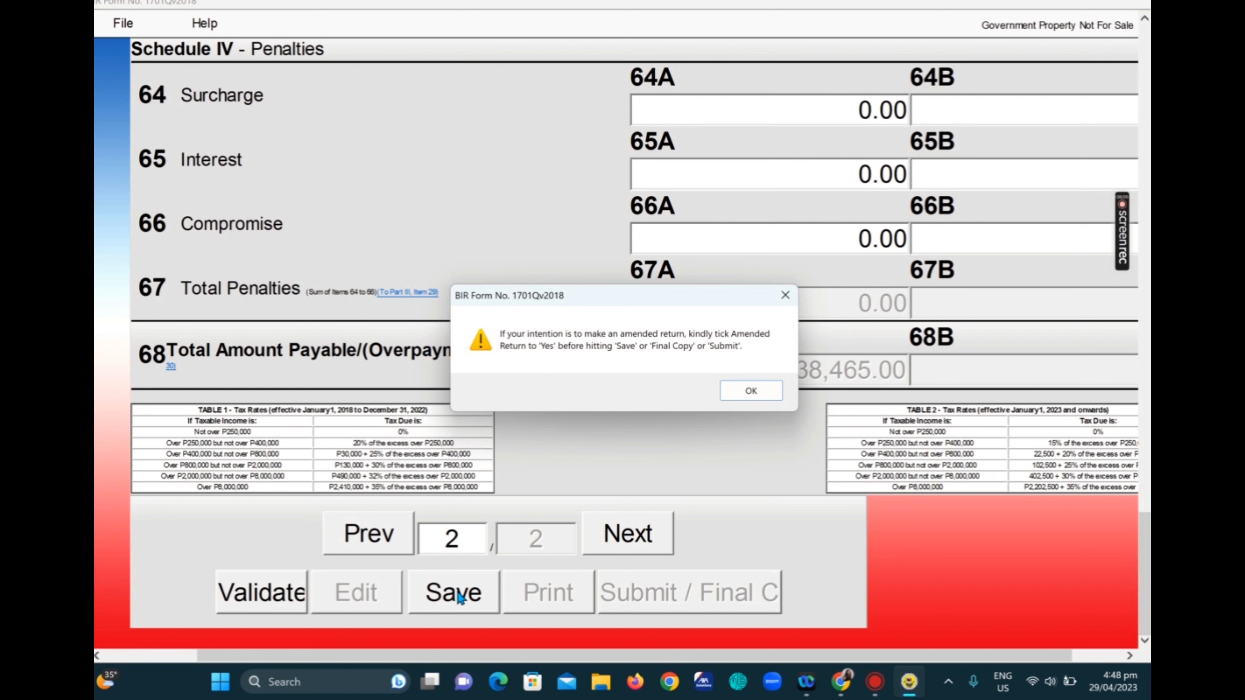
left_click(746, 395)
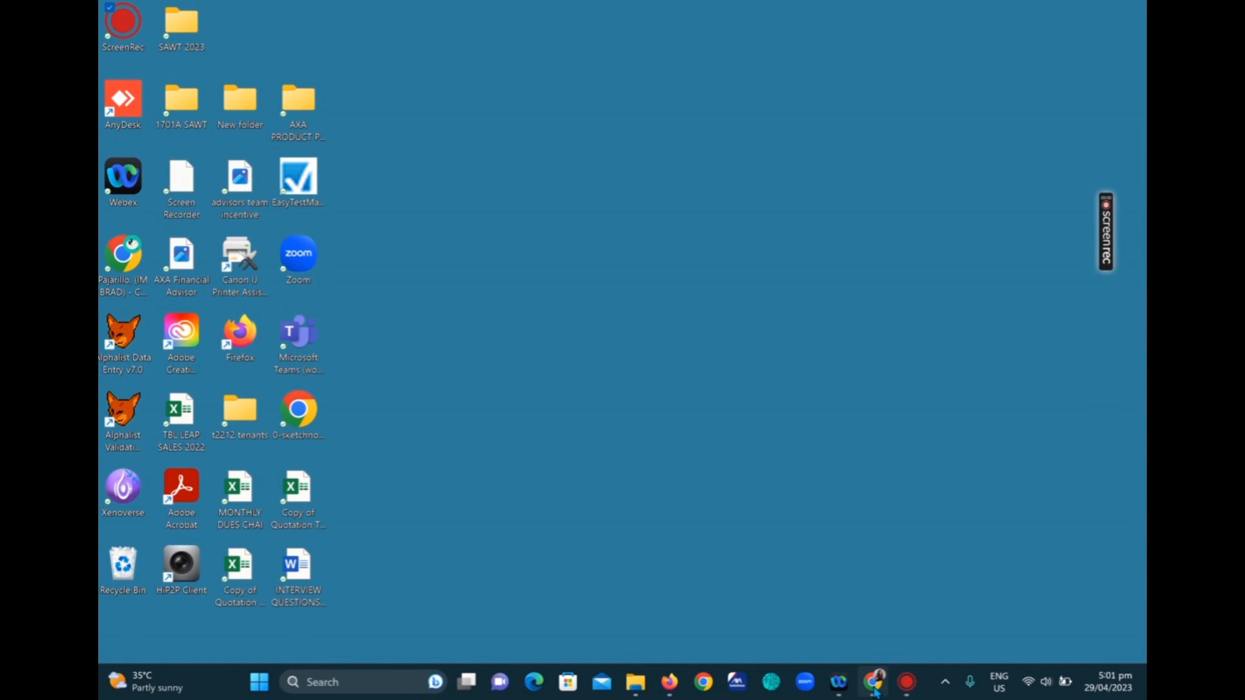
Step: Bring Chrome forward and enter 'bi' in the address bar to autocomplete bir.gov.ph
left_click(874, 683)
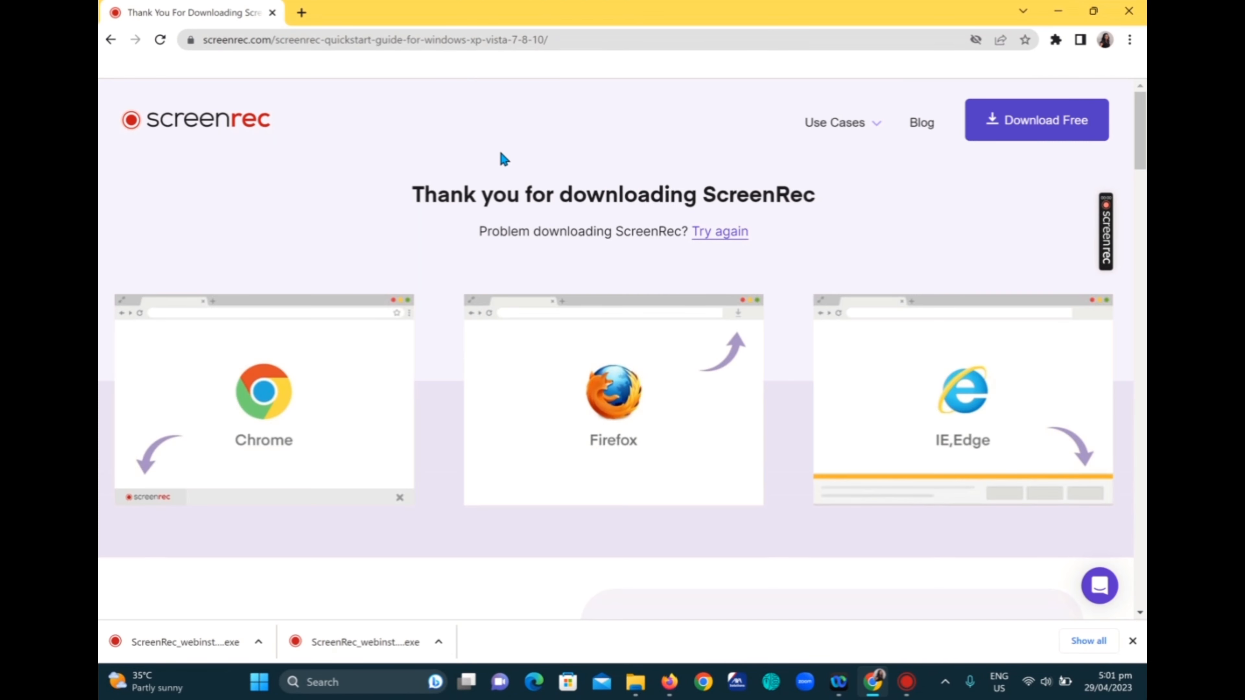
left_click(567, 40)
type("bi")
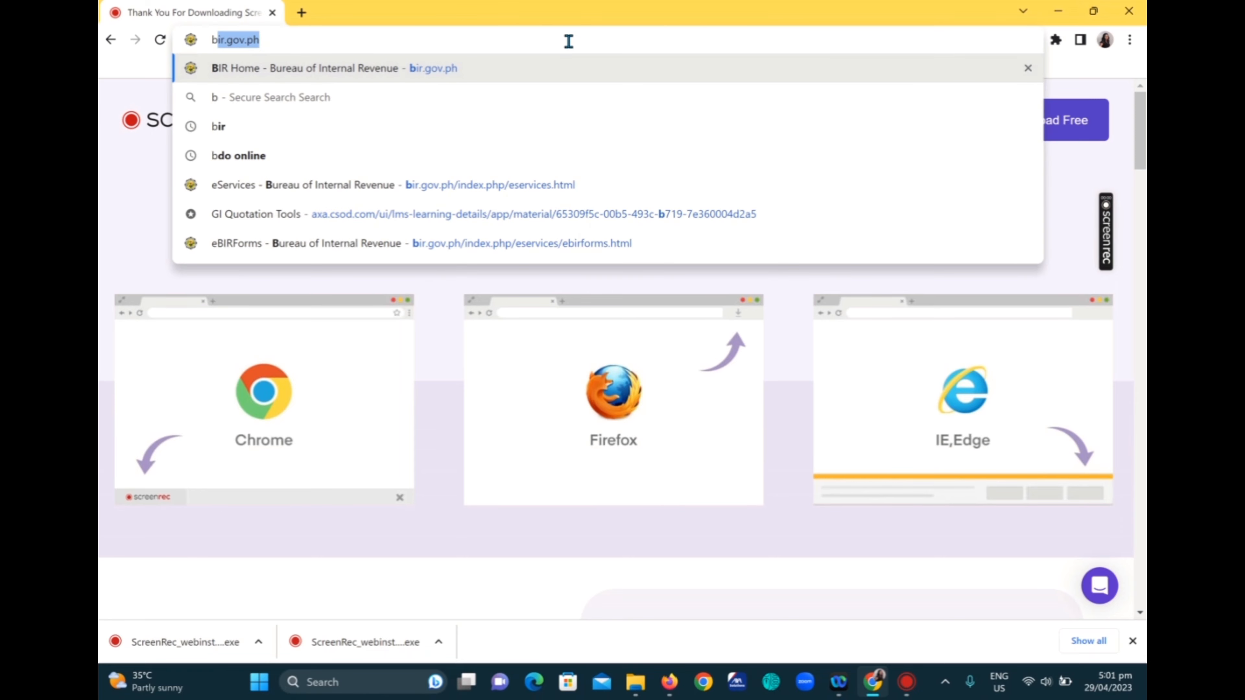